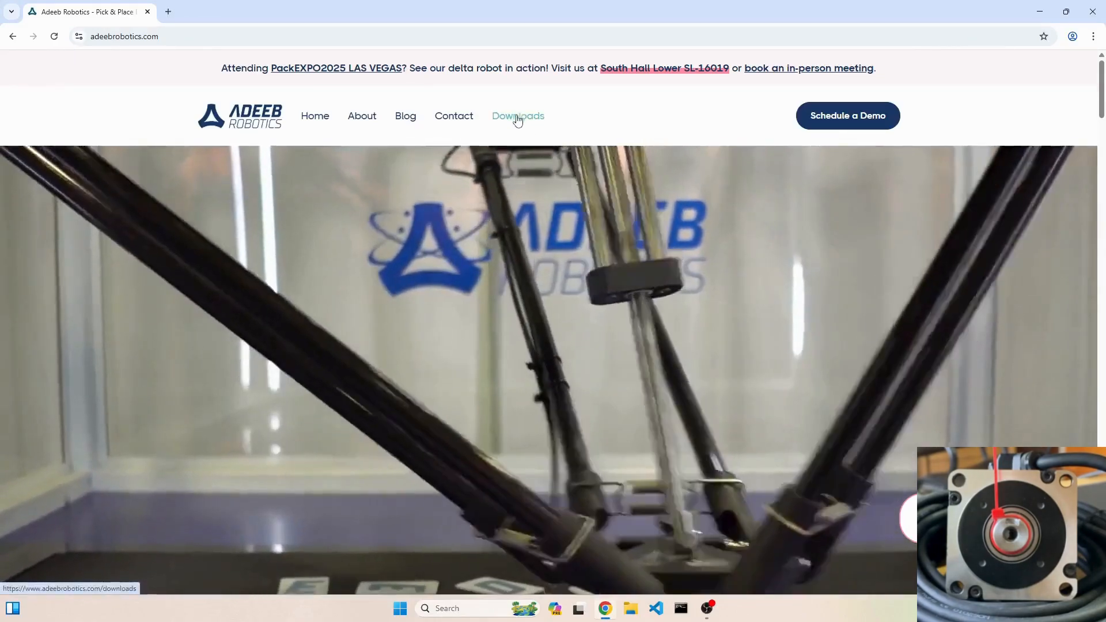
Step: Download the Windows version of the Adeeb Robotics Controller from the site's Downloads page and close the browser
left_click(517, 116)
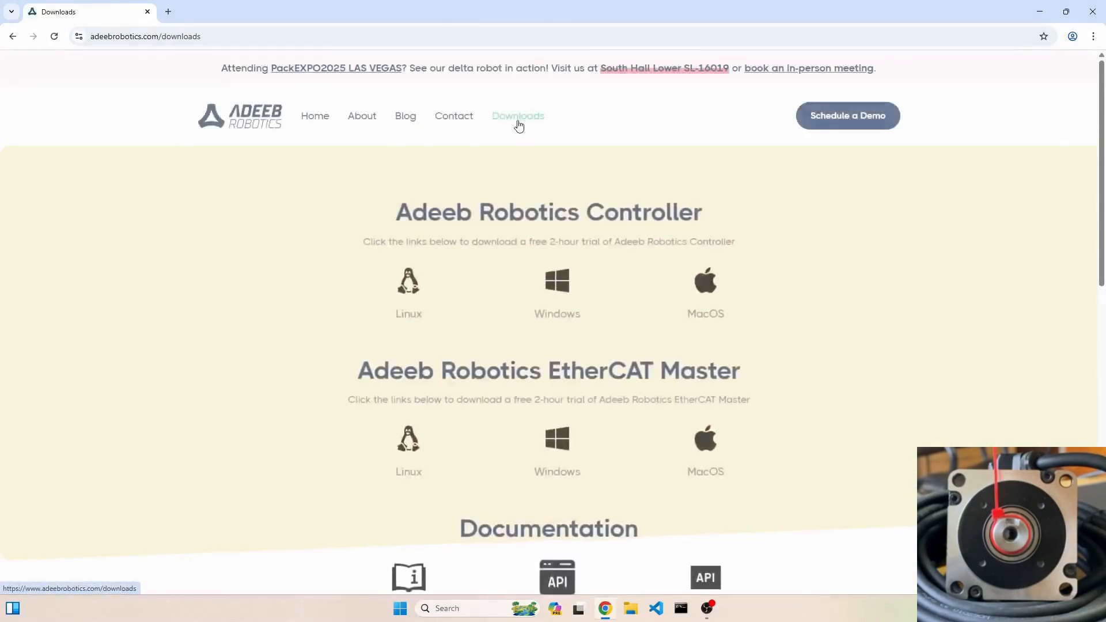
left_click_drag(668, 208, 454, 203)
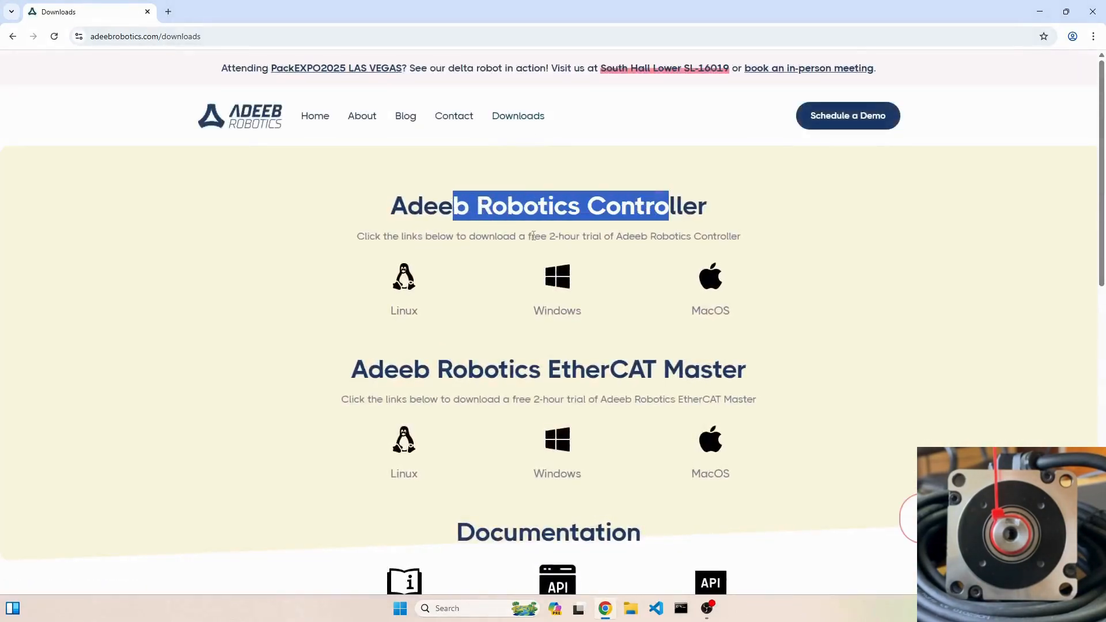
left_click_drag(549, 237, 577, 236)
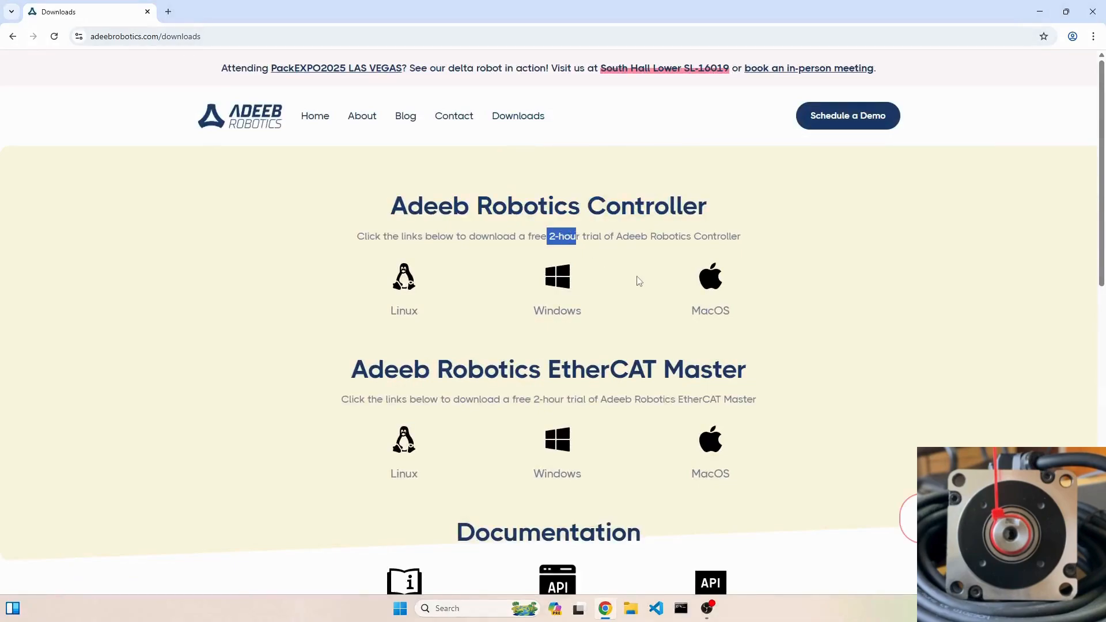
left_click(586, 289)
left_click(553, 277)
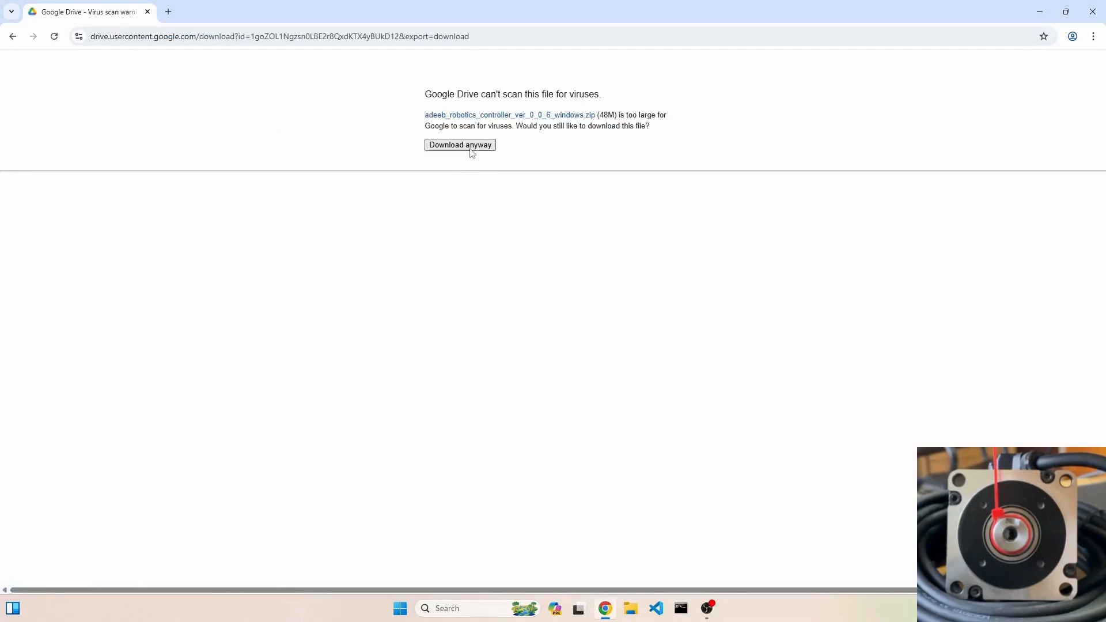
left_click(472, 147)
left_click(1092, 14)
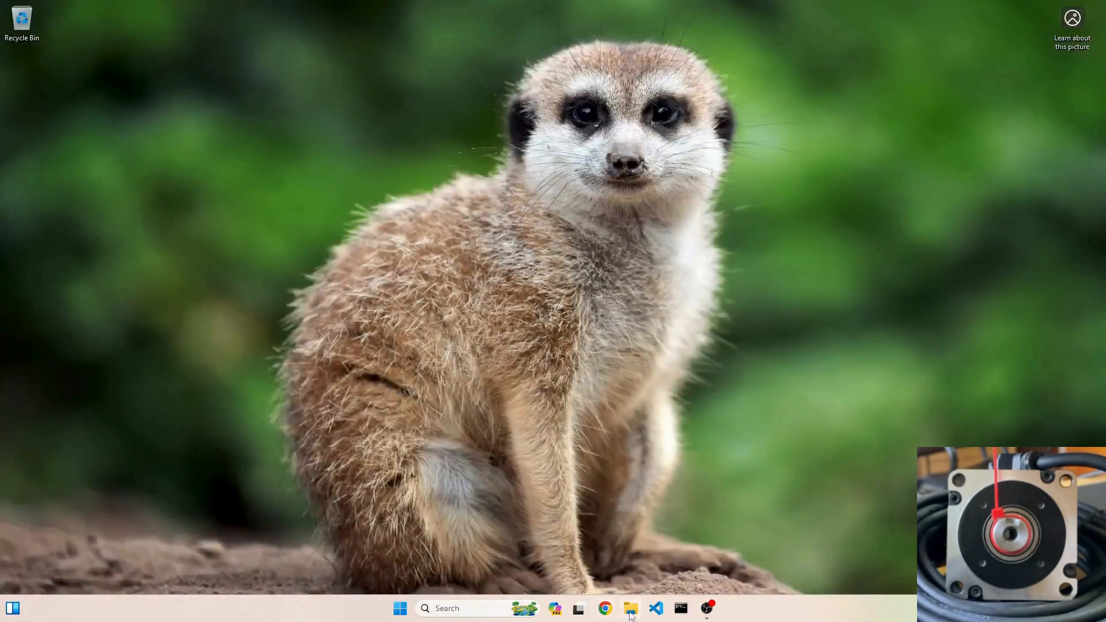
Step: Extract the adeeb_robotics_controller_ver_0_0_6_windows zip archive in the Downloads folder and close the file windows
left_click(631, 609)
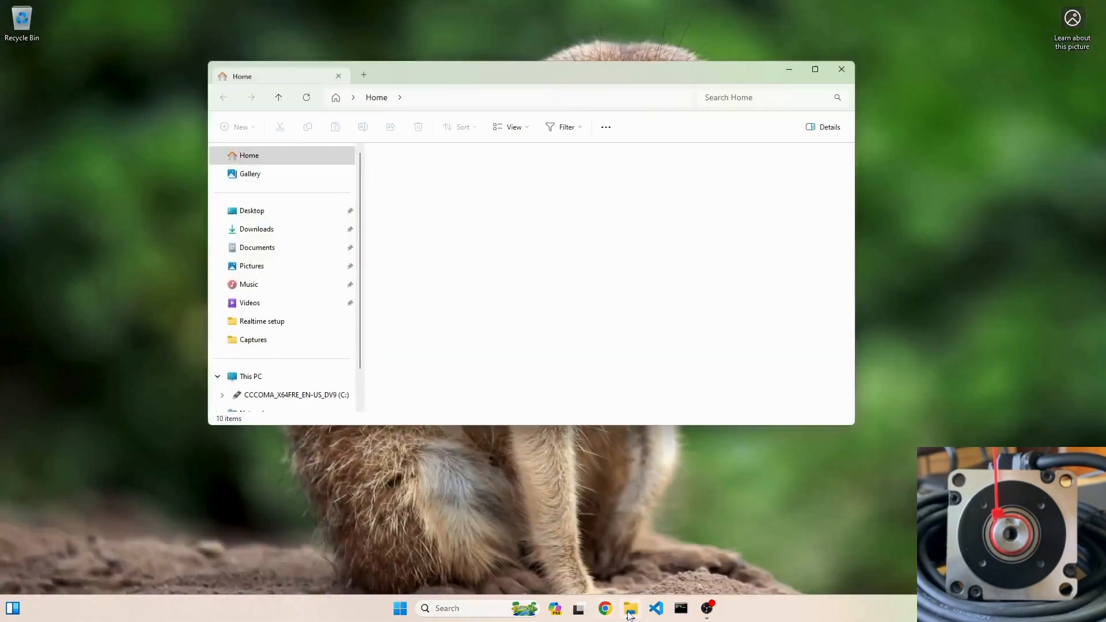
left_click(294, 234)
left_click(440, 185)
right_click(412, 191)
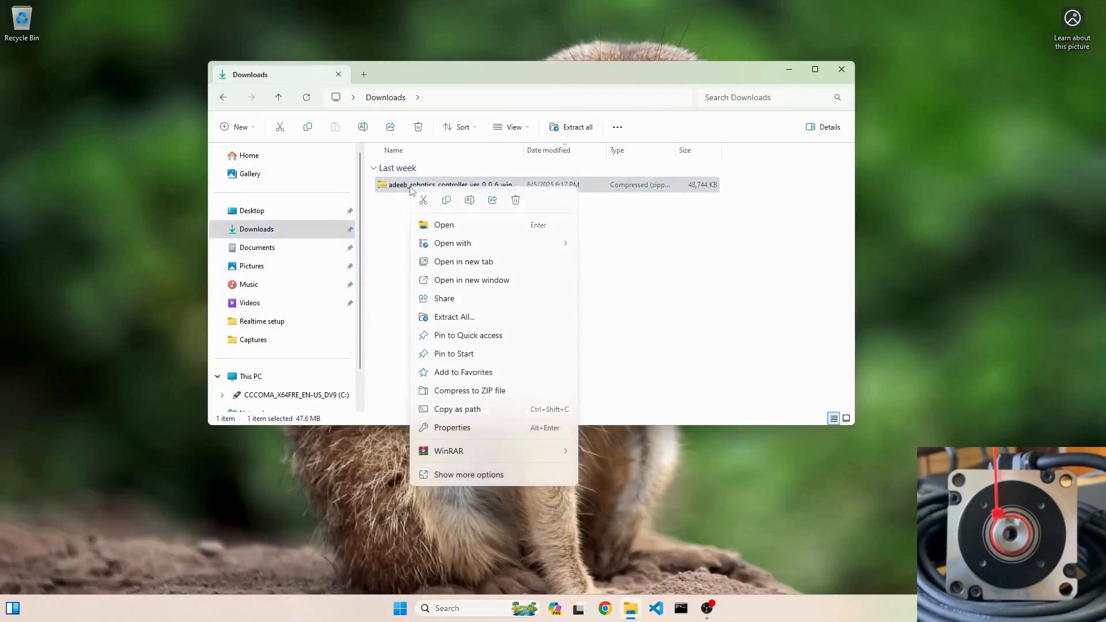
left_click(487, 317)
left_click(659, 414)
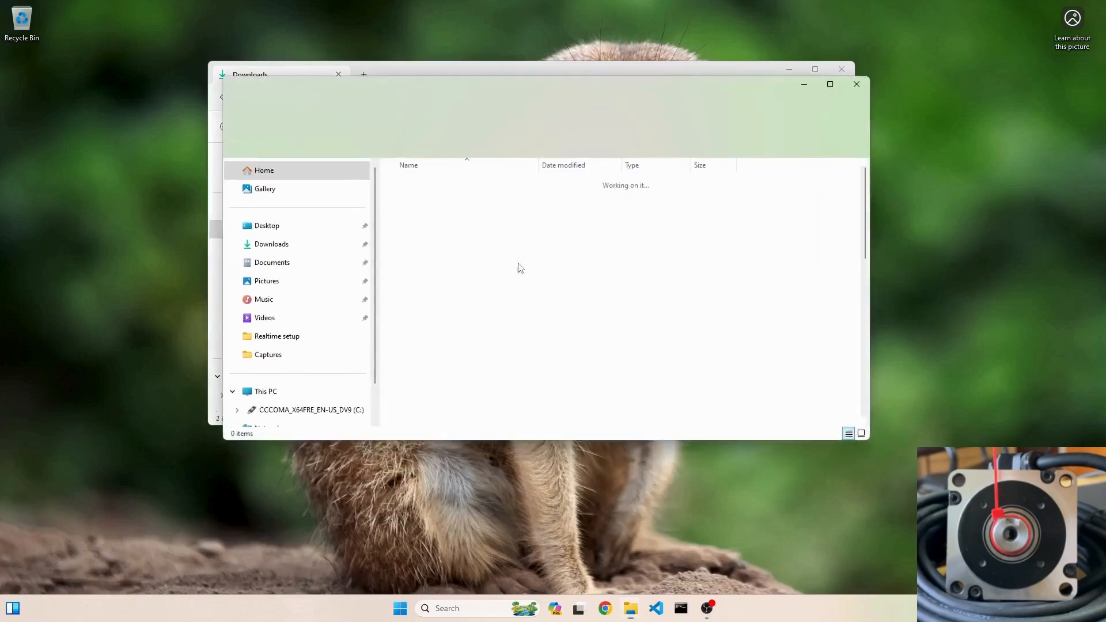
left_click(864, 87)
left_click(842, 69)
Step: Switch to Visual Studio Code and open arc_readme.txt from the adeeb_robotics_controller_ver_0_0_6_windows folder
left_click(657, 610)
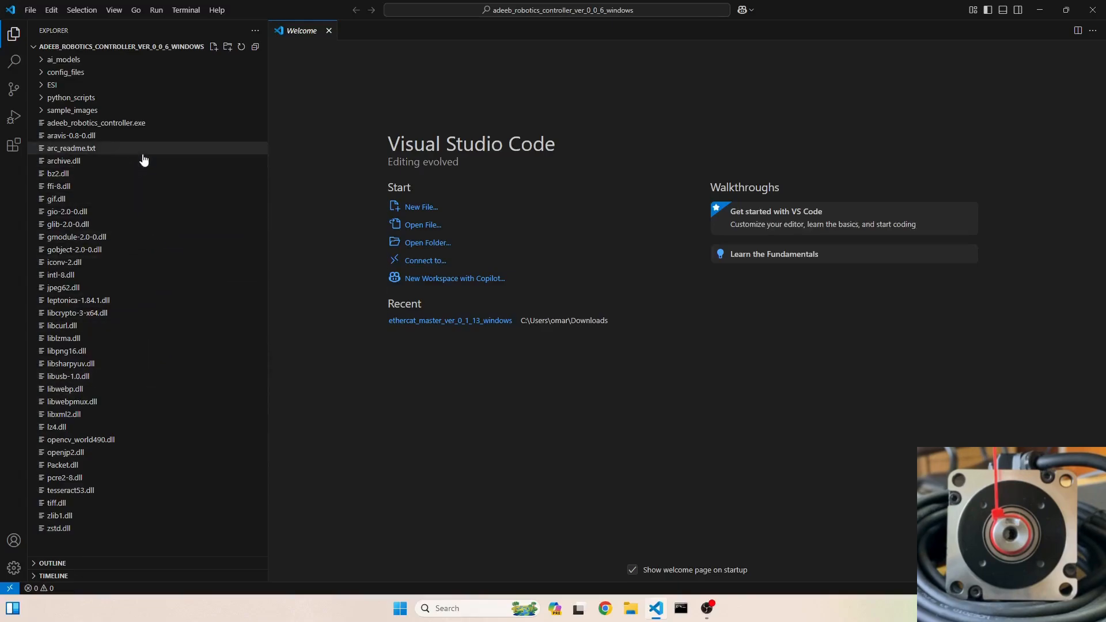
left_click(133, 124)
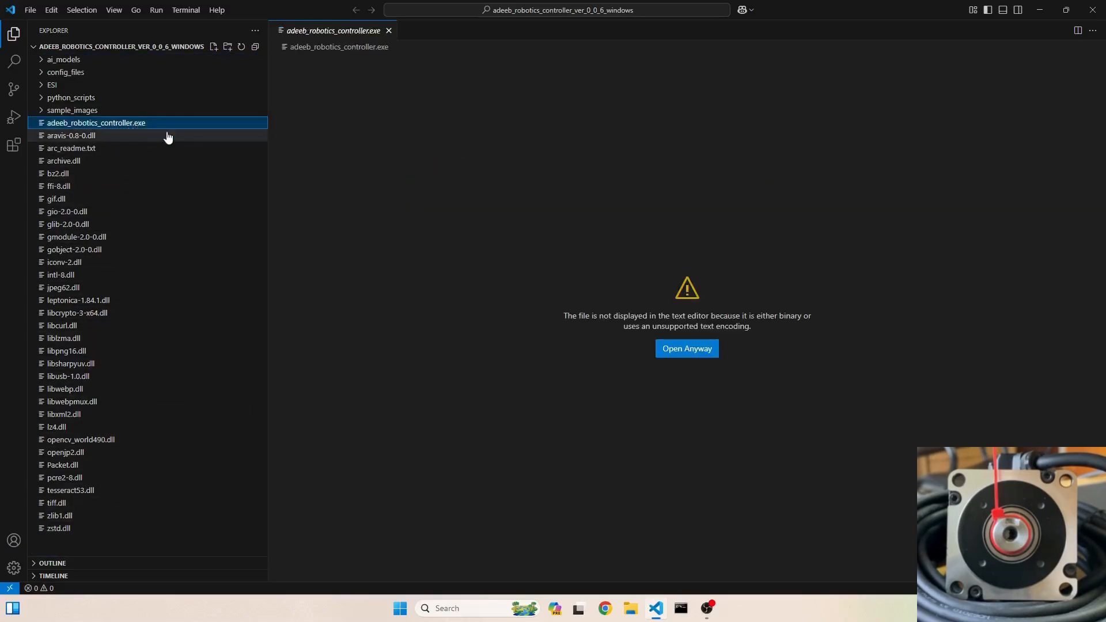
left_click(110, 151)
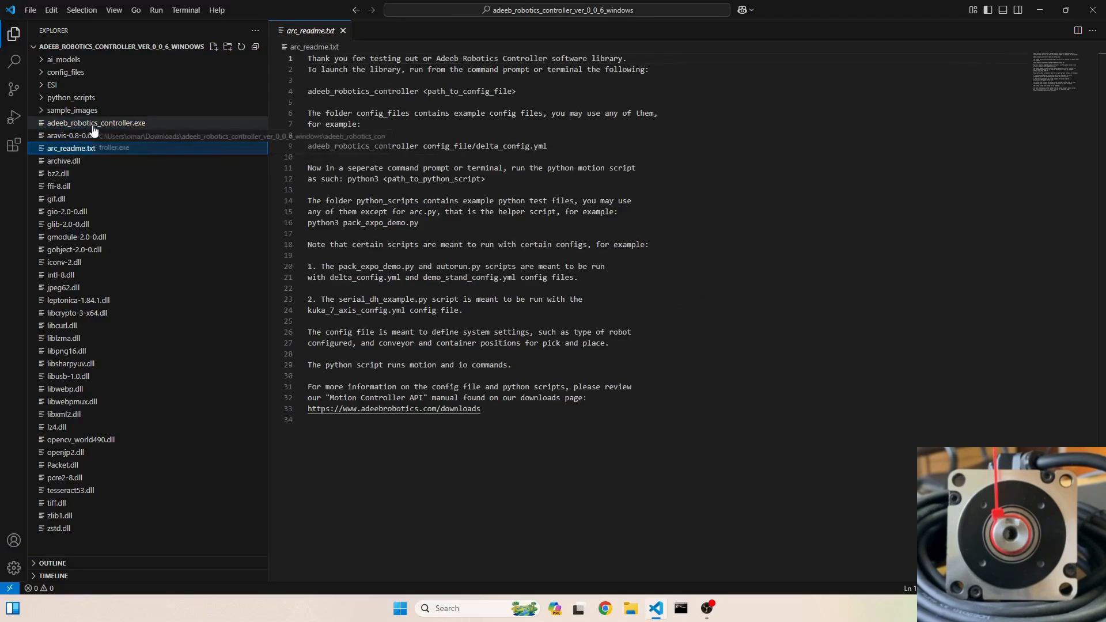
Step: Expand the ESI, python_scripts and config_files folders and open the pack_expo_demo.py script
left_click(144, 86)
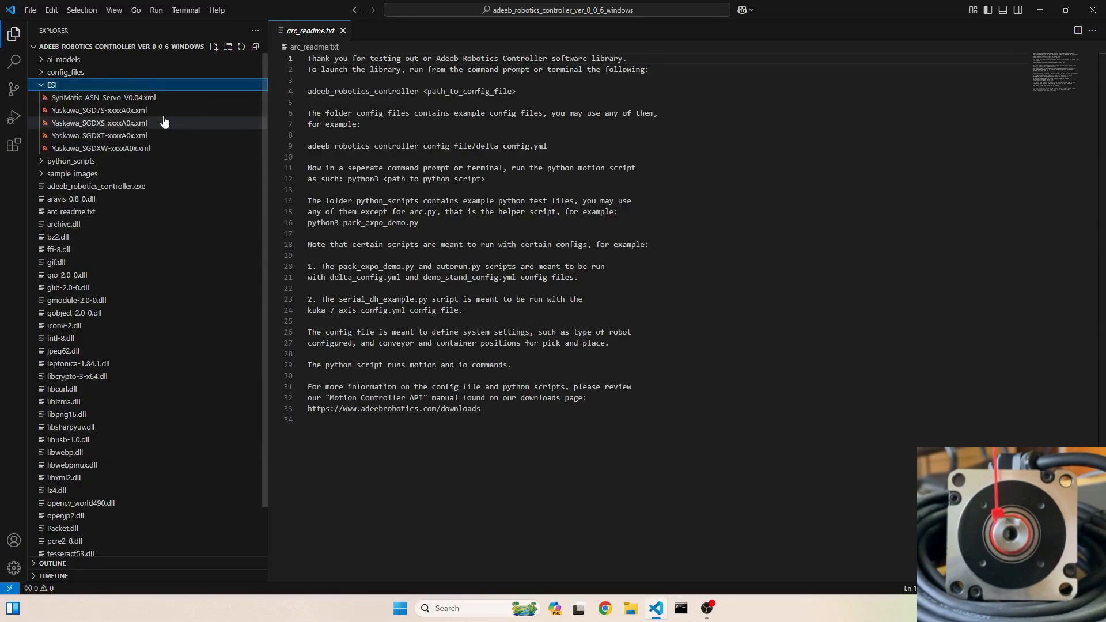
left_click(129, 163)
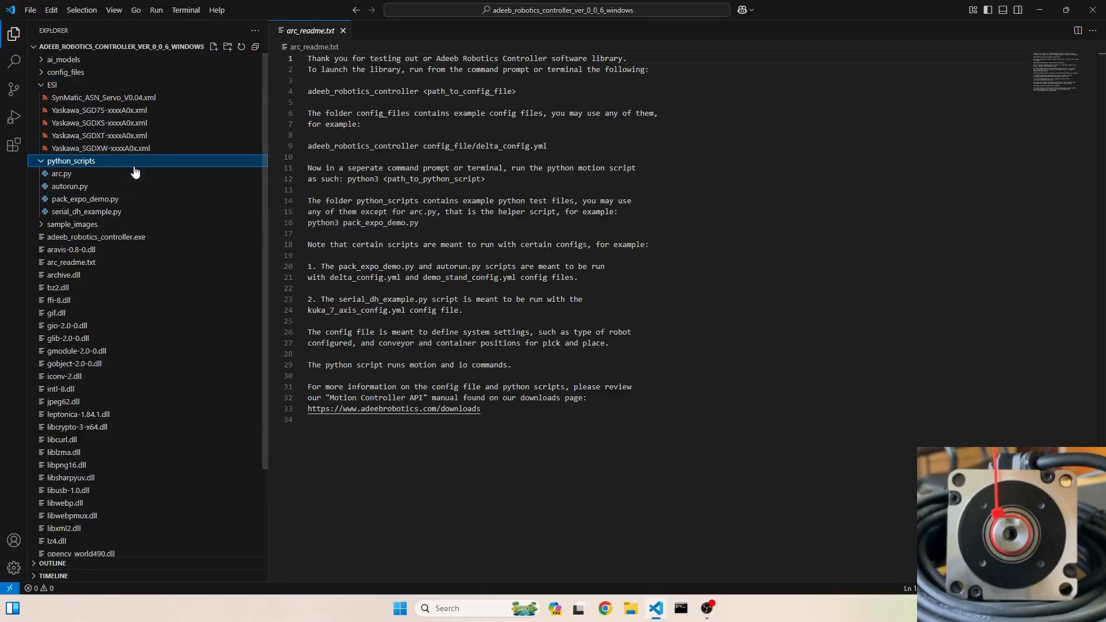
left_click(115, 73)
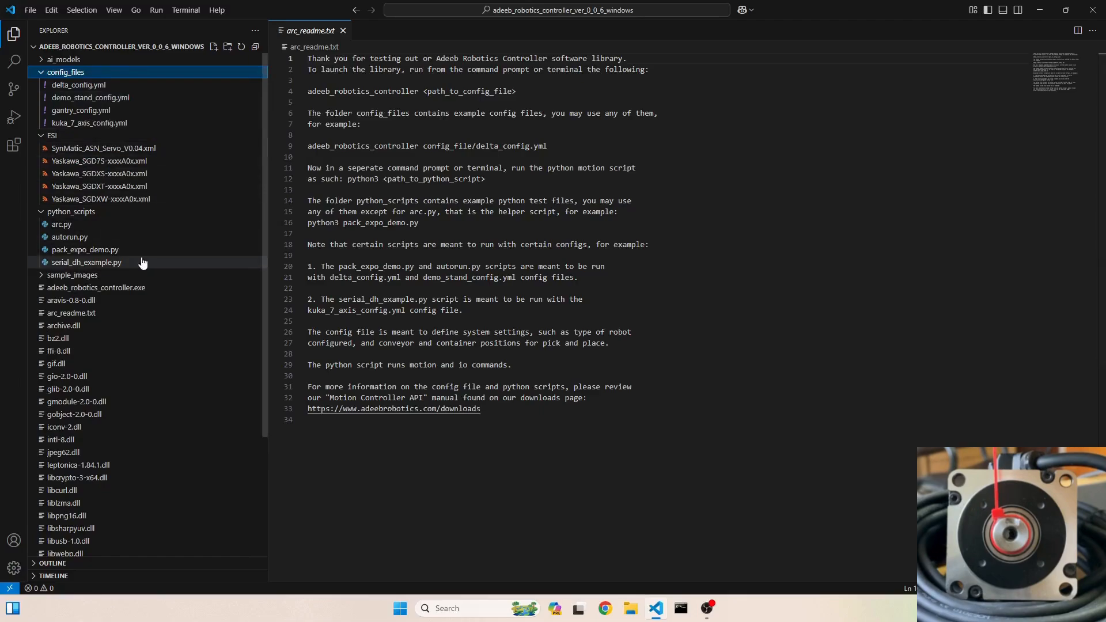
double_click(115, 252)
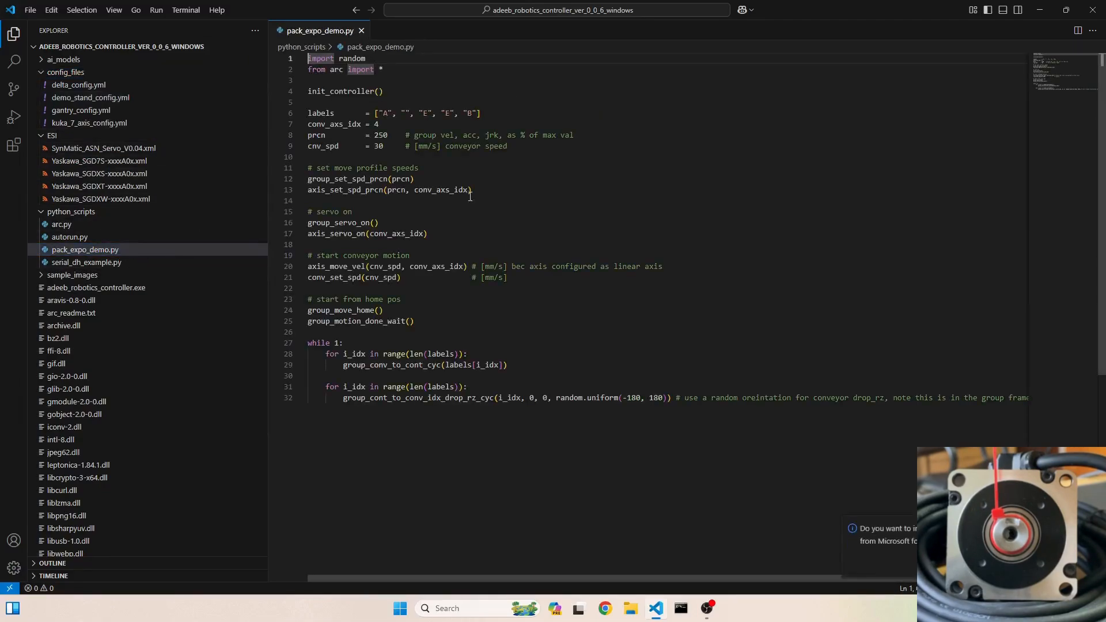
left_click(564, 106)
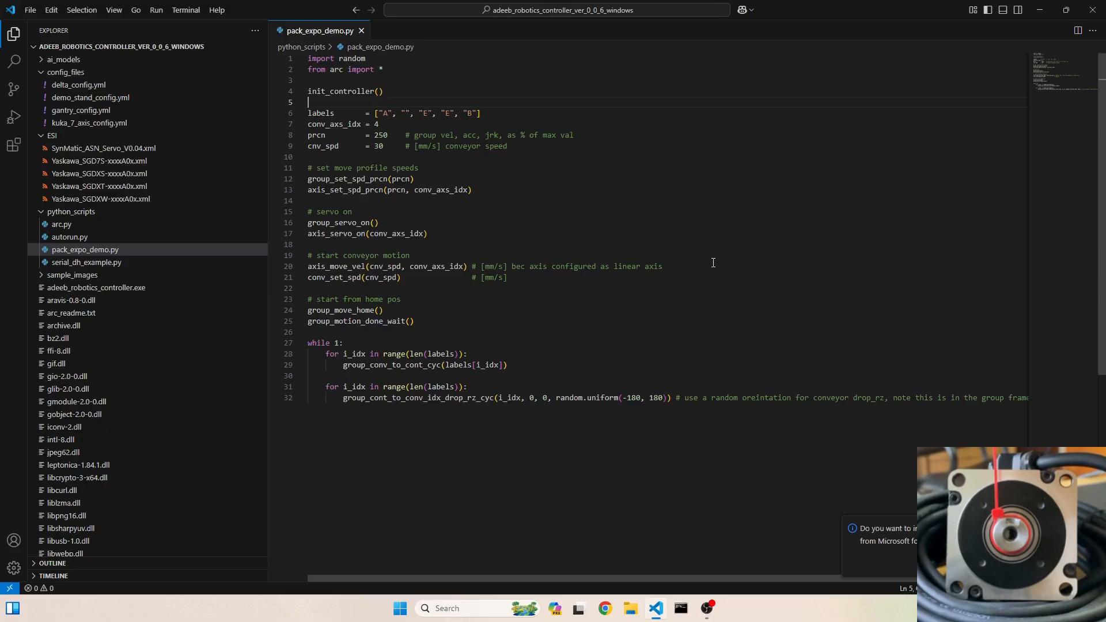
Step: Open delta_config.yml from the config_files folder and start a new terminal in the project folder
left_click(99, 87)
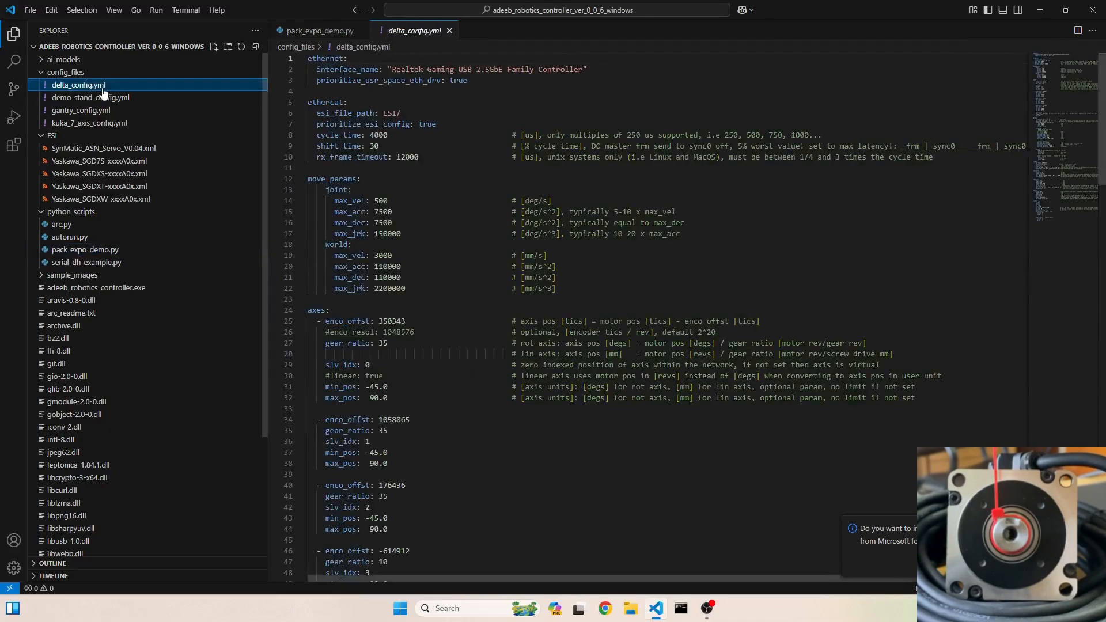
double_click(128, 86)
left_click(183, 11)
left_click(199, 23)
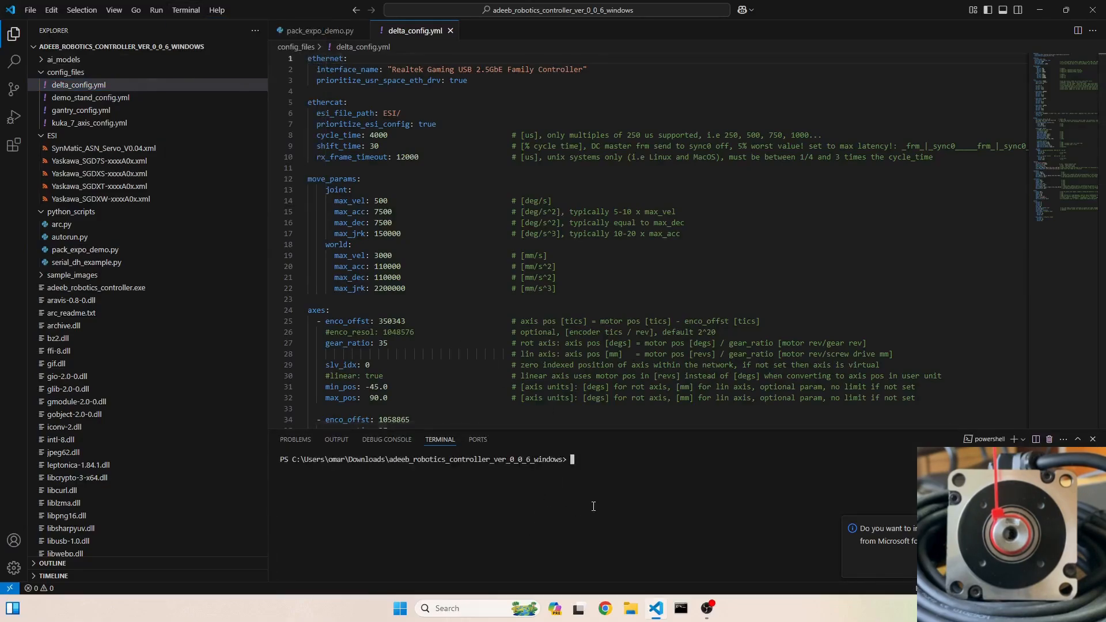
type("ad")
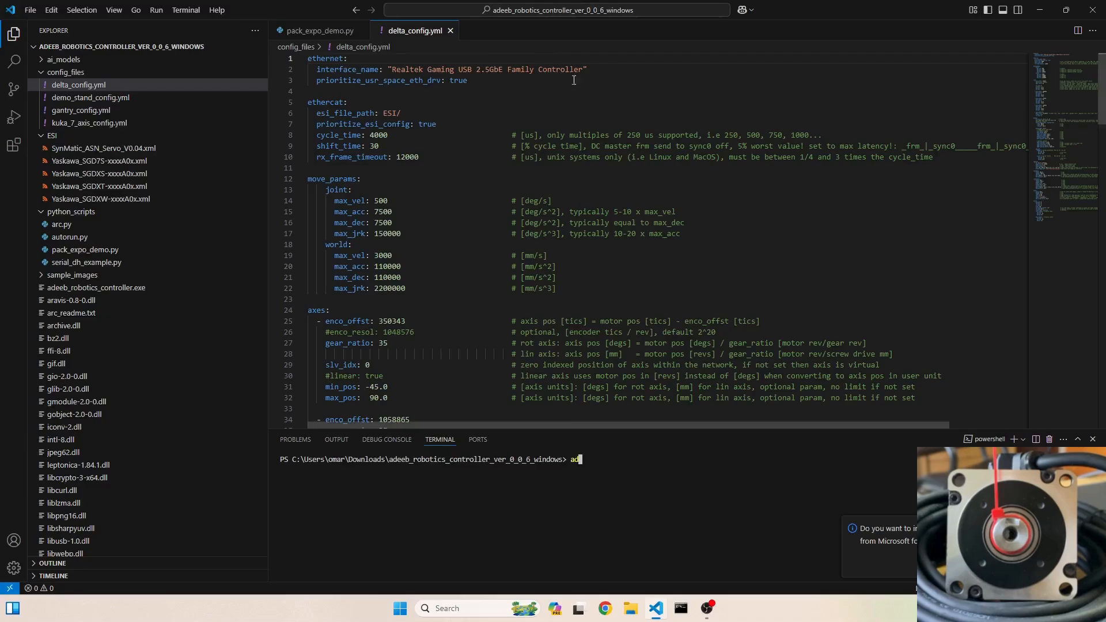
left_click(619, 69)
key("ctrl+shift+Home")
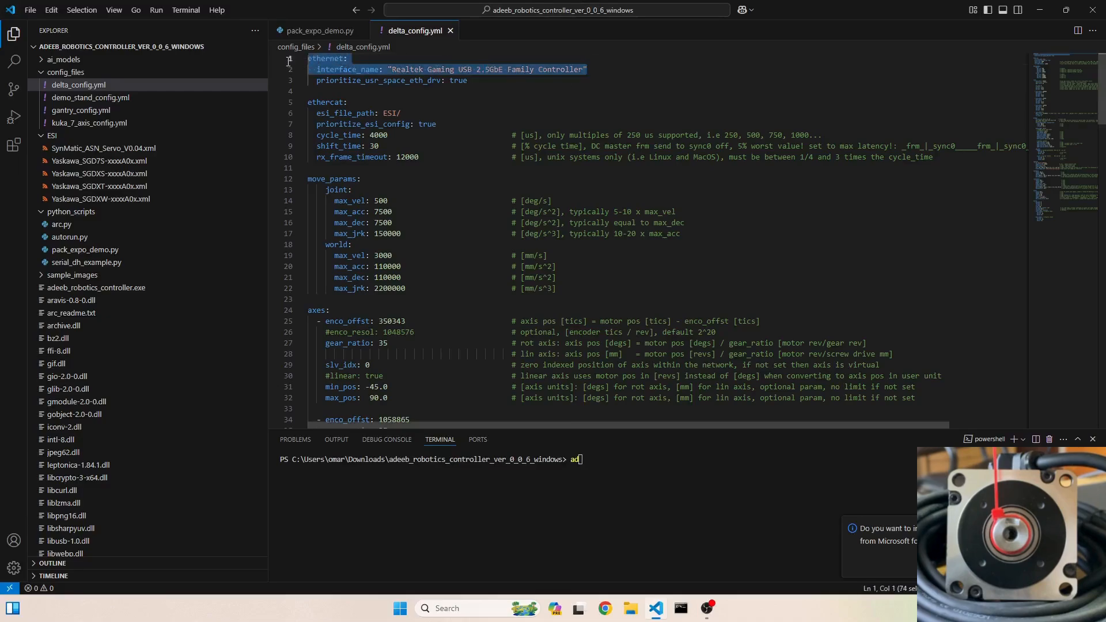
left_click(626, 477)
type("e")
key("Tab")
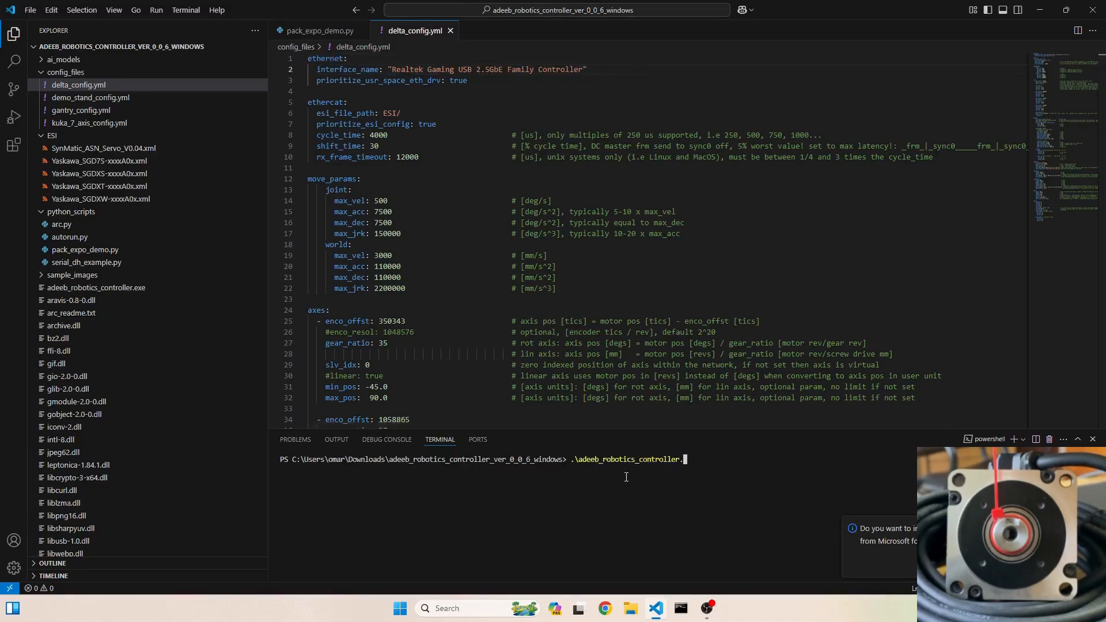
key("BackSpace")
key("BackSpace")
key("BackSpace")
key("BackSpace")
key("BackSpace")
key("BackSpace")
key("BackSpace")
key("BackSpace")
key("BackSpace")
key("BackSpace")
key("BackSpace")
key("BackSpace")
key("BackSpace")
key("BackSpace")
key("BackSpace")
key("BackSpace")
key("BackSpace")
key("BackSpace")
key("BackSpace")
key("BackSpace")
Step: Run .\adeeb_robotics_controller.exe with .\config_files\delta_config.yml in the terminal, and stop the controller once it has launched
type("ade")
key("Tab")
type(".\\c")
key("Tab")
type("d")
key("Tab")
key("Return")
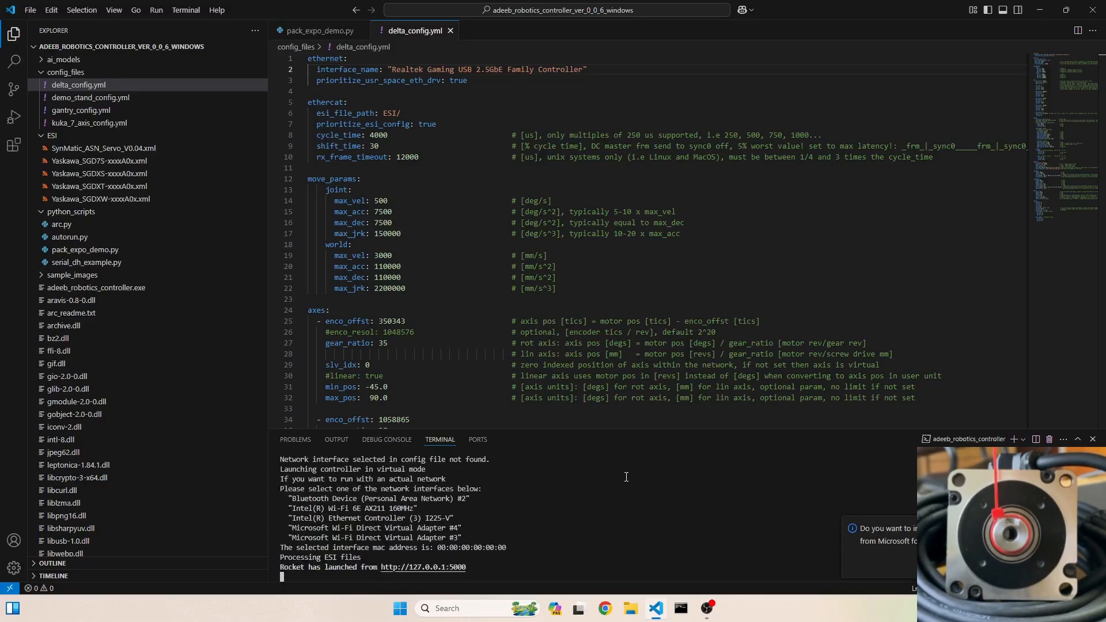
key("ctrl+c")
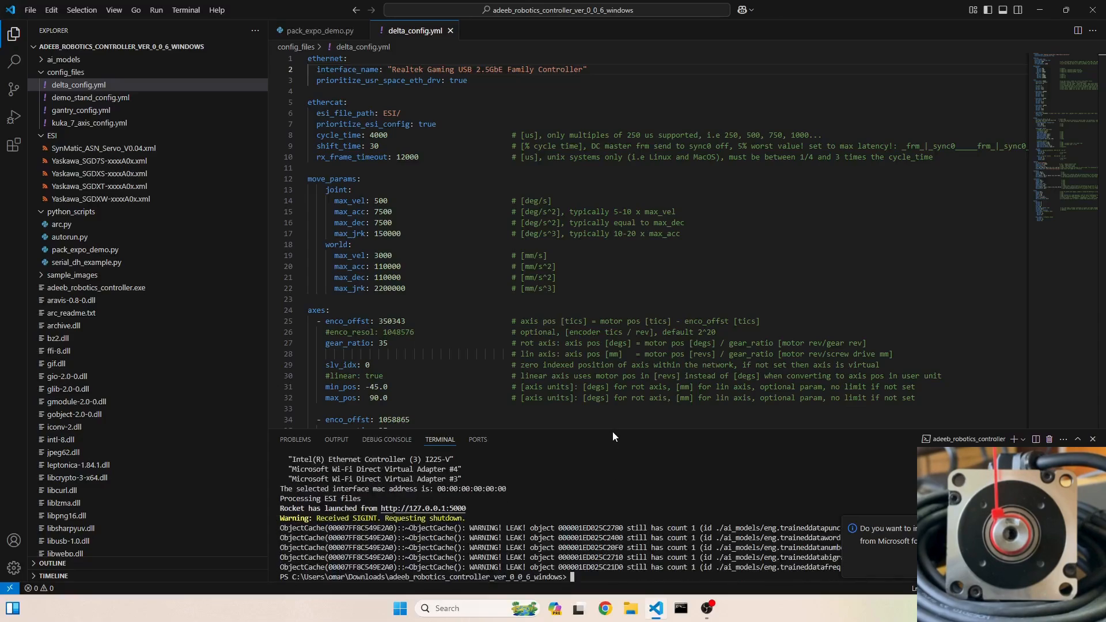
Step: Copy the quoted interface name "Intel(R) Ethernet Controller (3) I225-V" from the controller's terminal output
left_click_drag(613, 430, 604, 363)
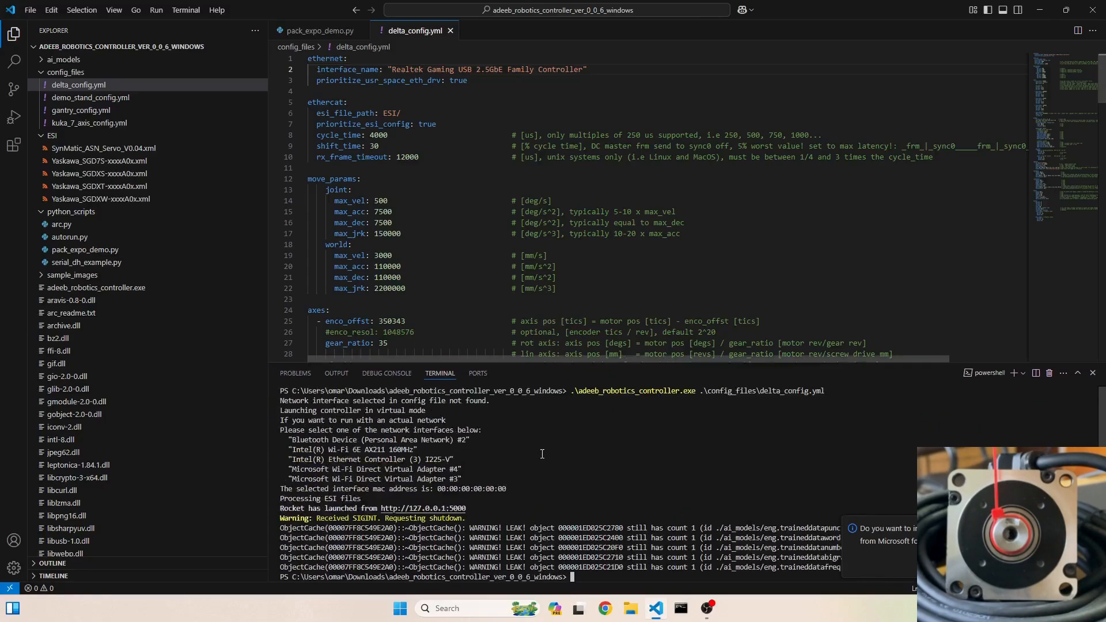
left_click_drag(454, 459, 289, 463)
left_click_drag(462, 478, 280, 440)
left_click_drag(454, 460, 289, 457)
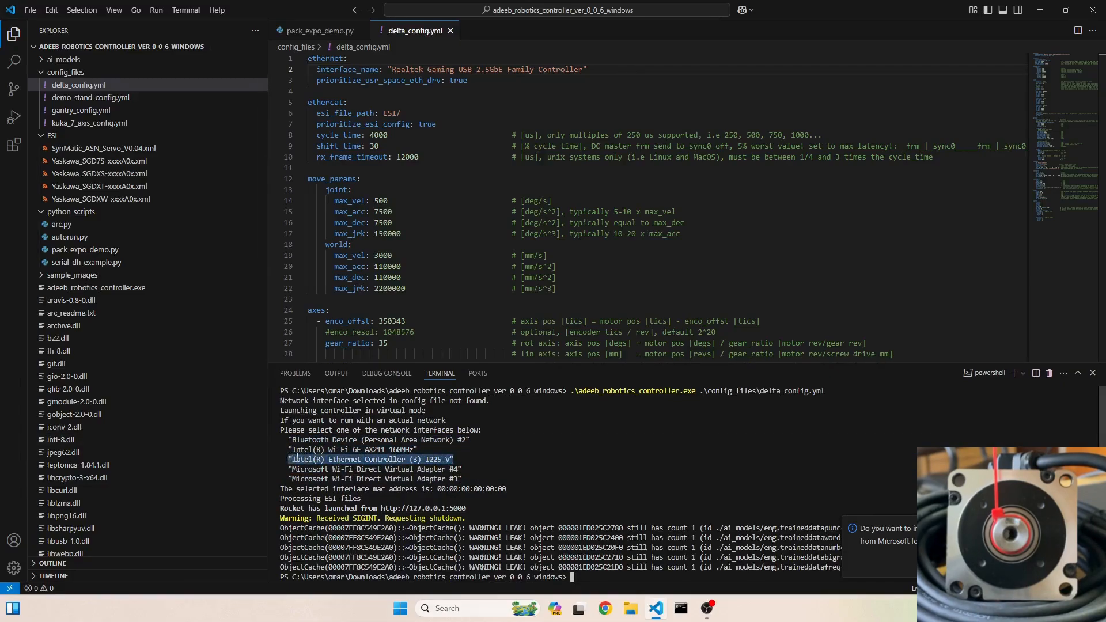
left_click(300, 455)
left_click_drag(452, 459, 289, 457)
key("ctrl+c")
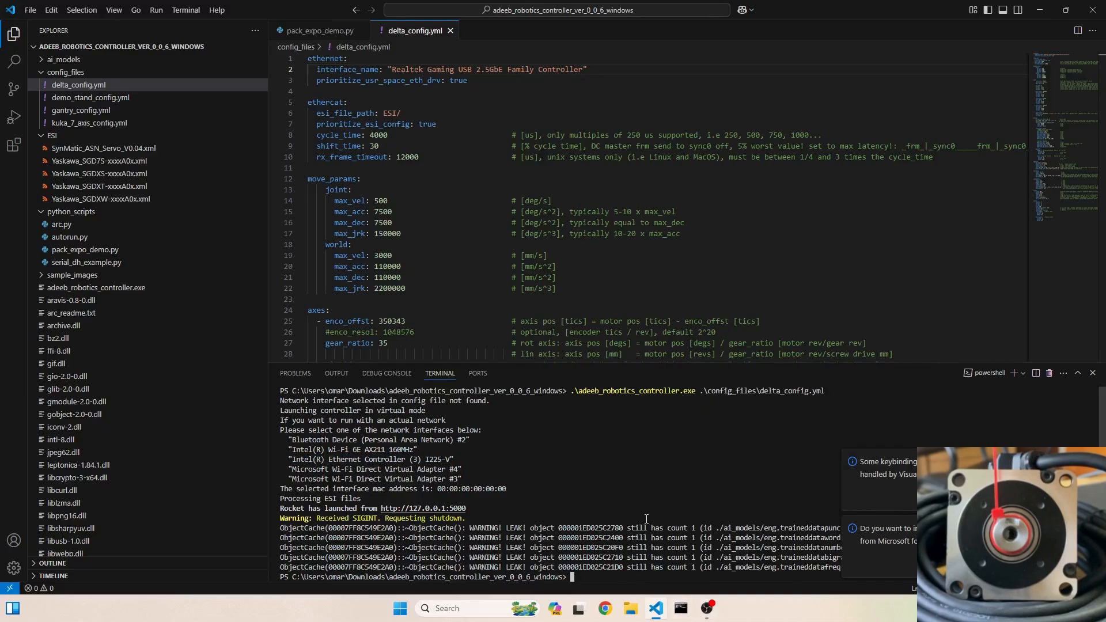
Step: Run ipconfig in the terminal and examine the listed wireless and Ethernet adapters
type("ipconfig")
key("Return")
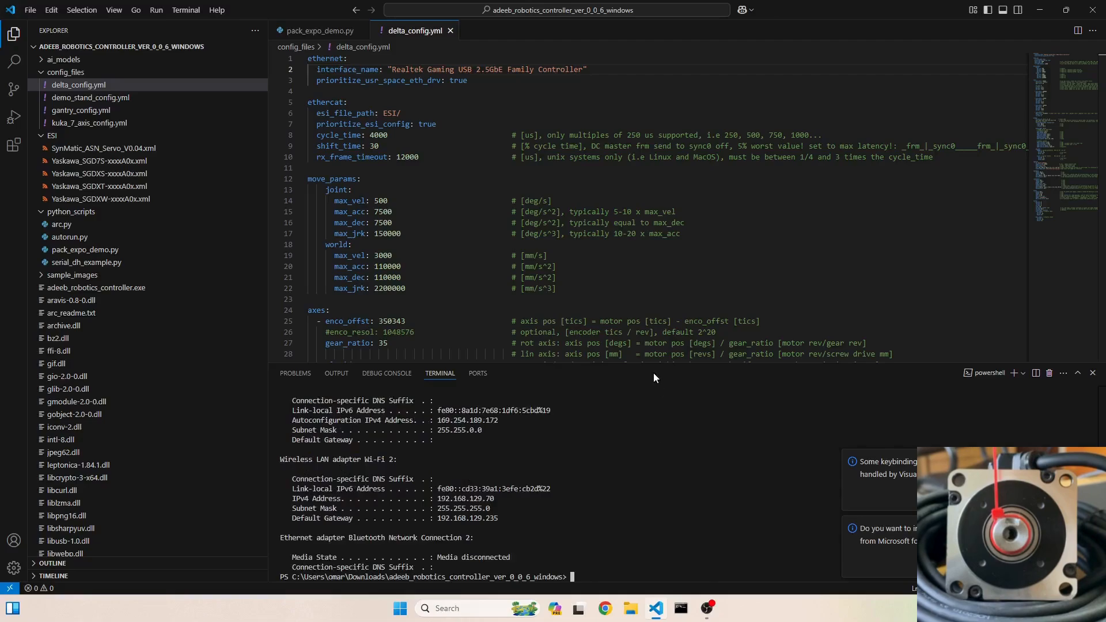
left_click_drag(656, 361, 655, 235)
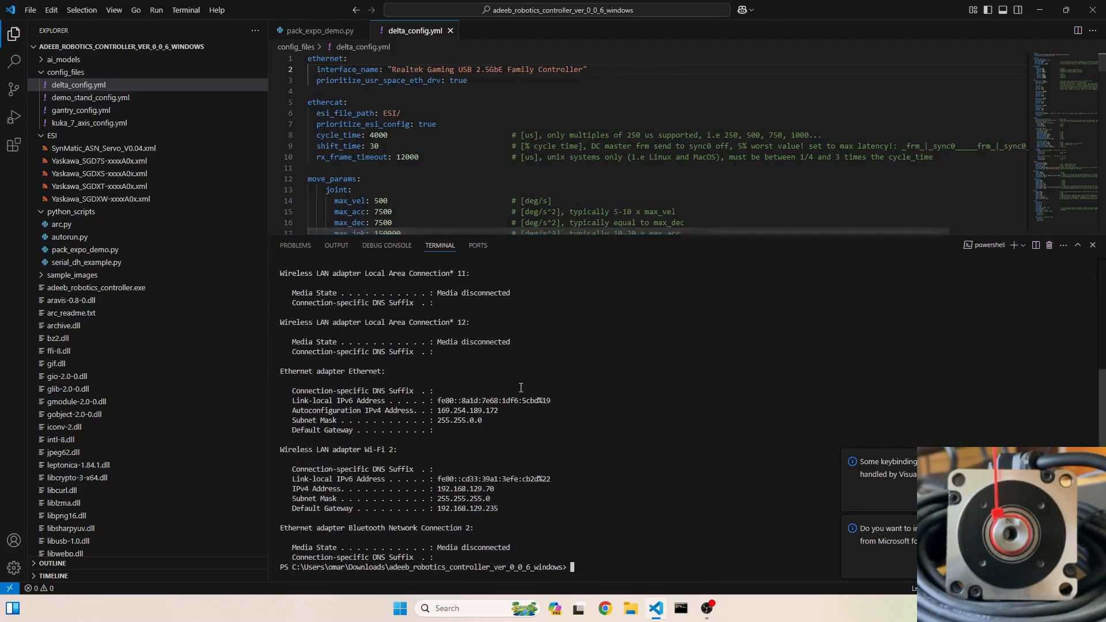
left_click_drag(480, 302, 280, 303)
left_click_drag(479, 352, 302, 353)
triple_click(396, 400)
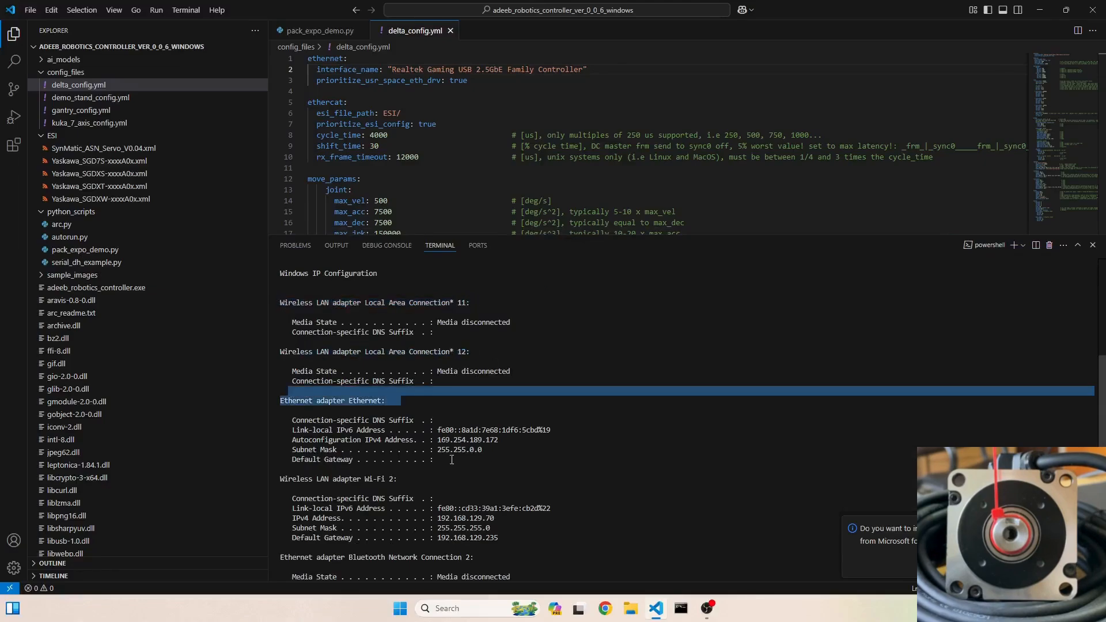
left_click(408, 480)
left_click_drag(691, 236, 683, 274)
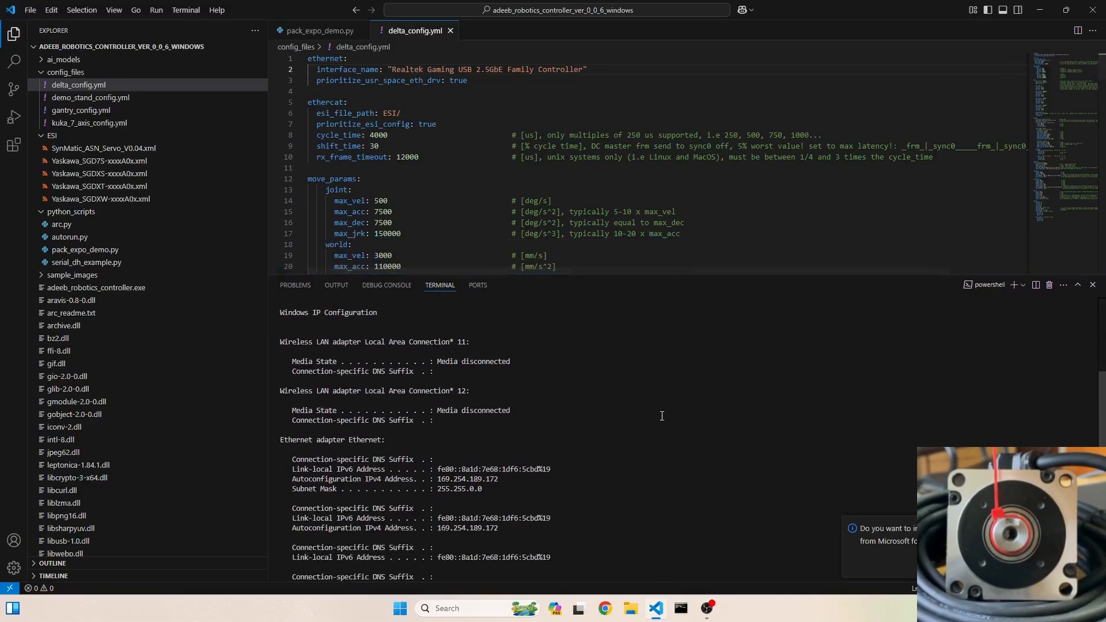
key("Return")
key("Return")
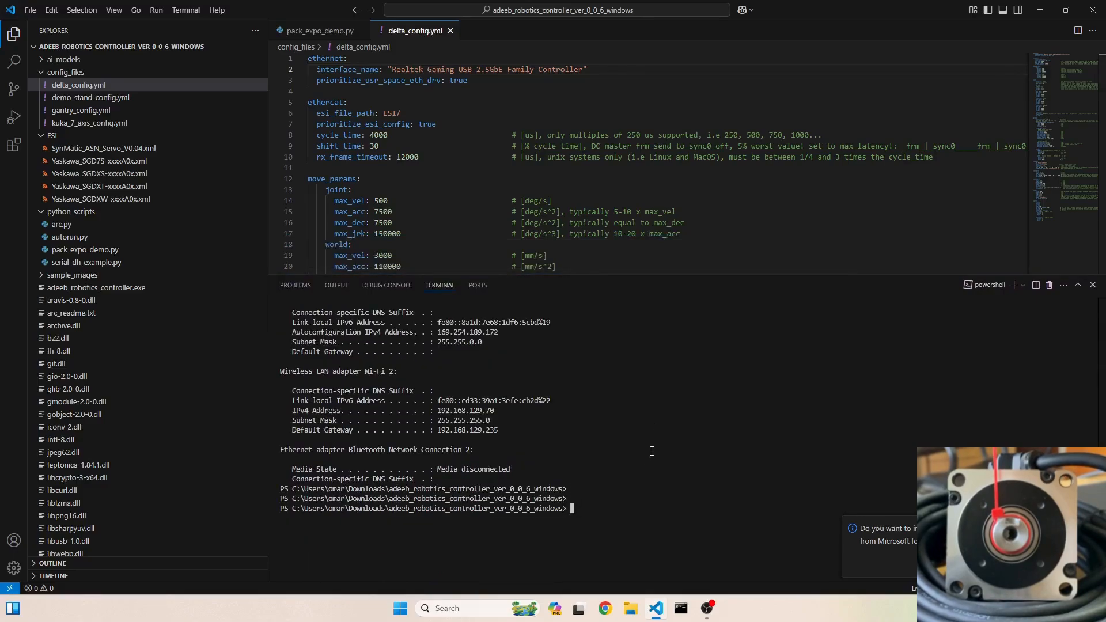
Step: Set interface_name in delta_config.yml to the copied "Intel(R) Ethernet Controller (3) I225-V" and save the file
left_click_drag(589, 70, 388, 68)
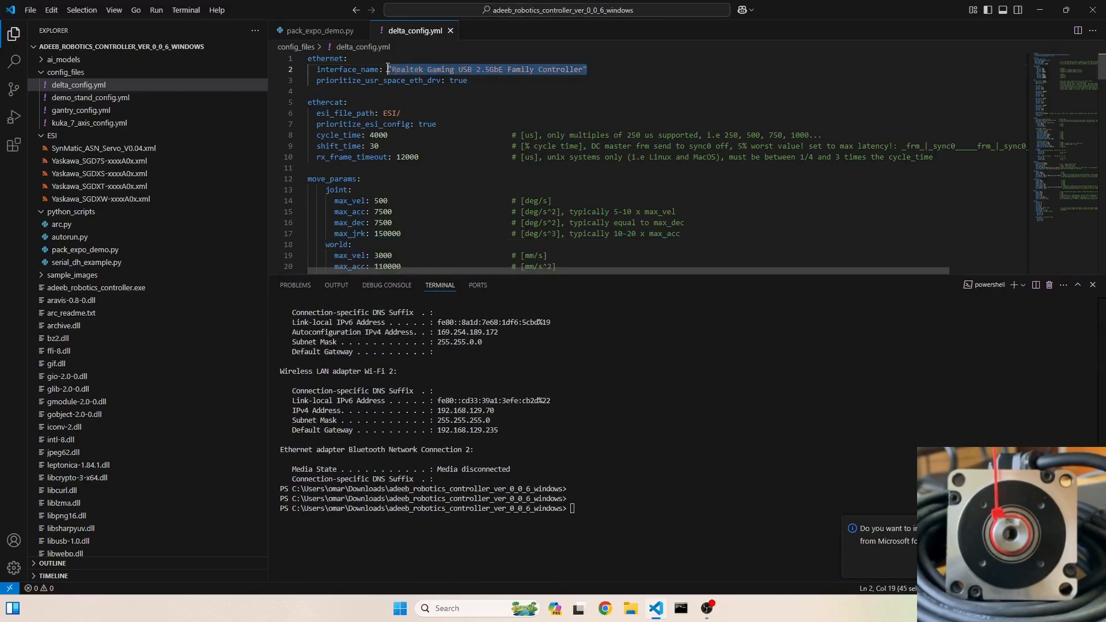
key("ctrl+v")
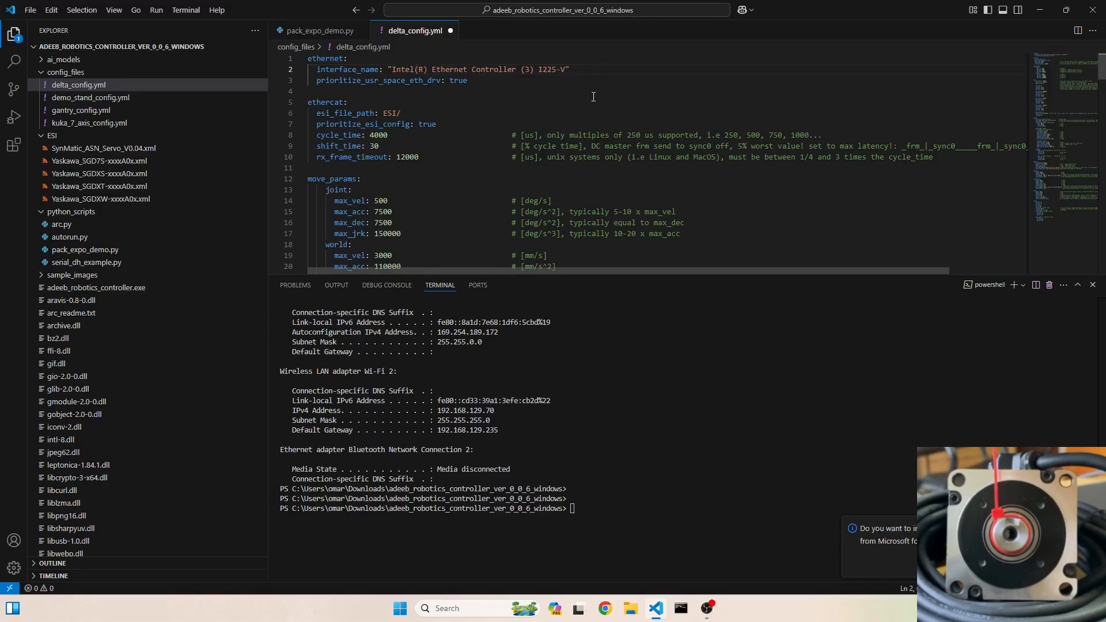
key("ctrl+s")
Step: Close the code editor and open a Command Prompt window, sized and placed to leave room for another beside it
left_click(1093, 14)
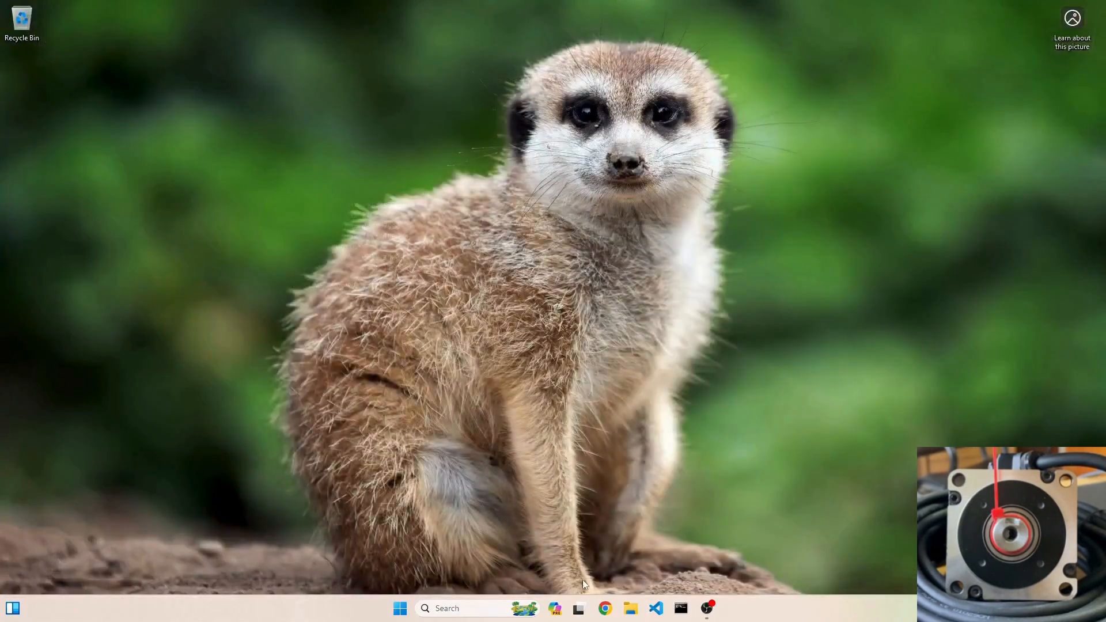
left_click(464, 610)
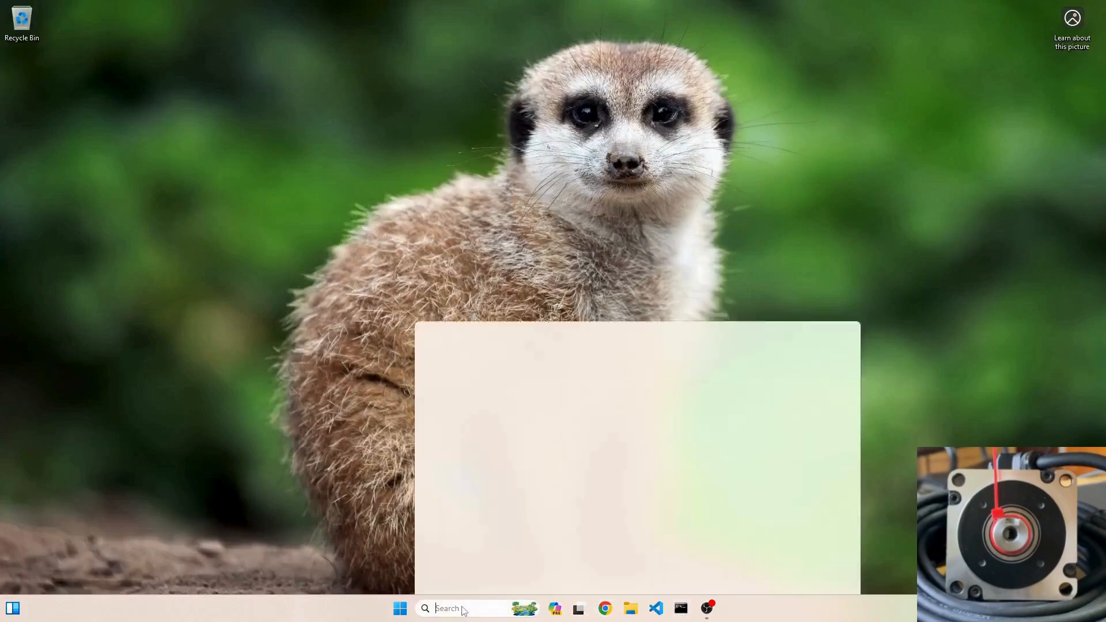
type("cmd")
key("Return")
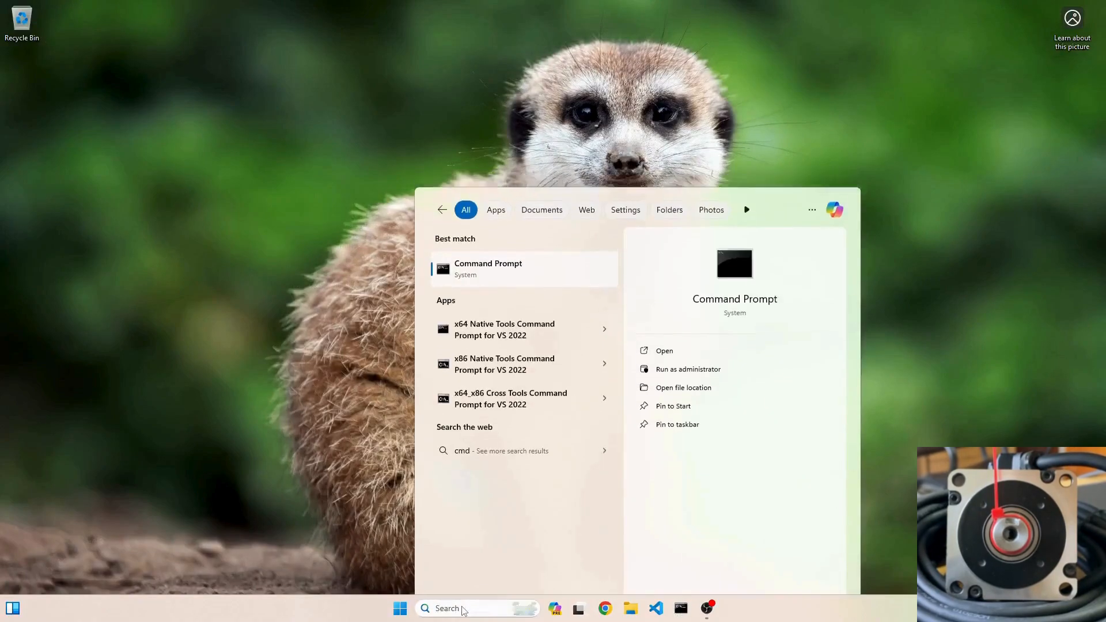
left_click_drag(432, 117, 332, 113)
left_click_drag(578, 209, 517, 360)
Step: Open a second Command Prompt window and arrange it side by side with the first one
left_click(462, 606)
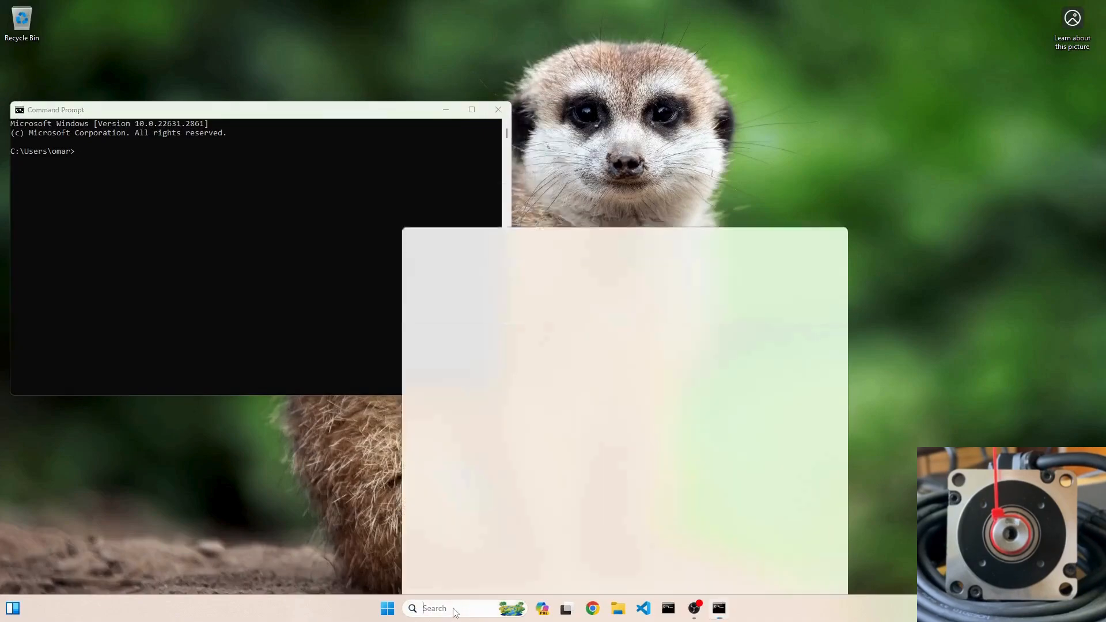
type("cmd")
key("Return")
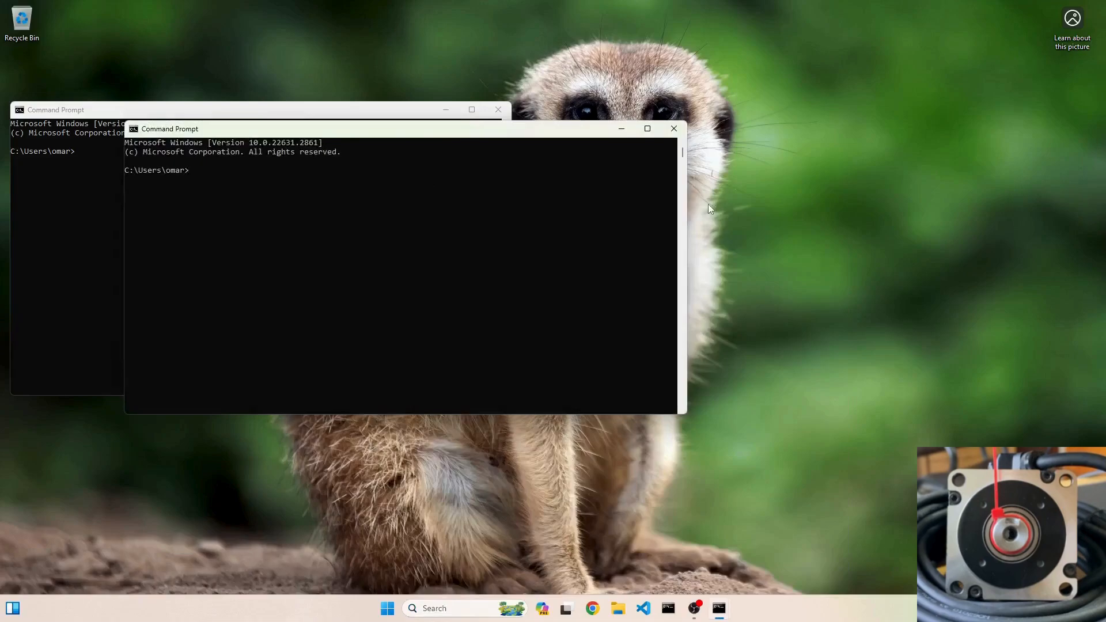
left_click_drag(689, 207, 637, 206)
left_click_drag(464, 133, 889, 115)
Step: In the first Command Prompt, change to the Downloads\adeeb_robotics_controller_ver_0_0_6_windows folder
left_click(358, 200)
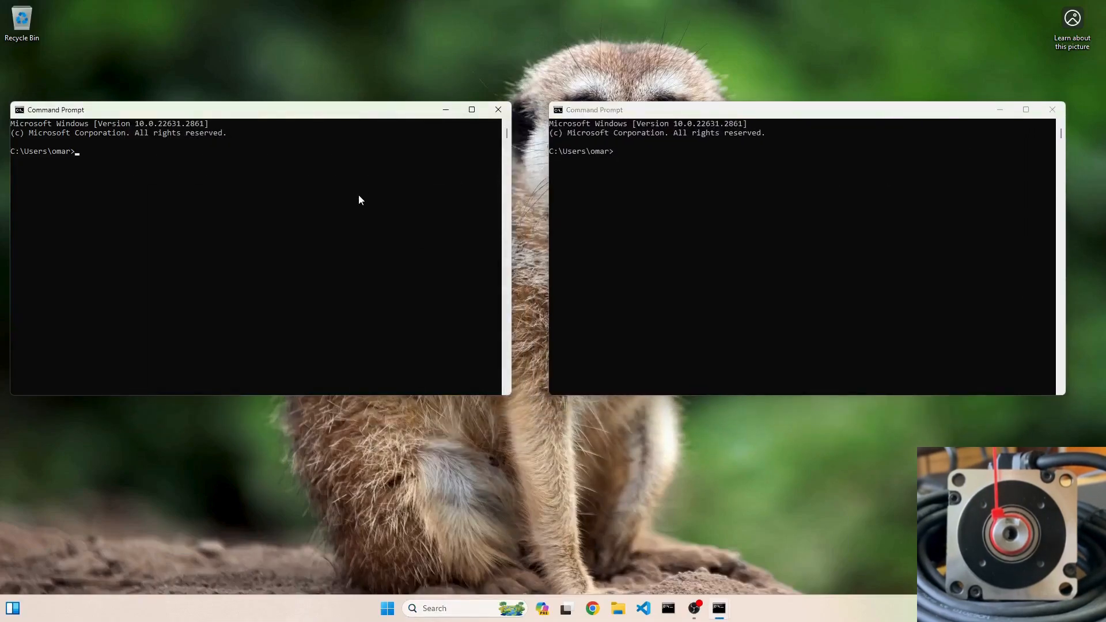
type("cd Downloads\\")
key("Tab")
key("Return")
Step: Run adeeb_robotics_controller.exe with config_files\delta_config.yml and slightly widen its Command Prompt window
type("adeeb_robotics_controller.exe config_files")
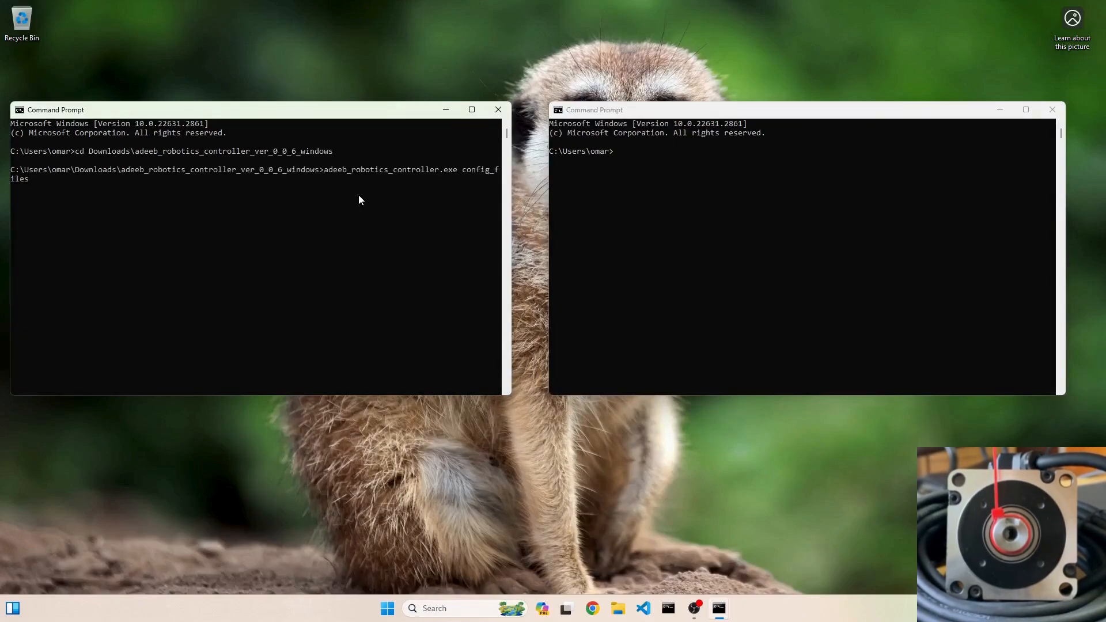
type("d\\del")
key("Tab")
key("Return")
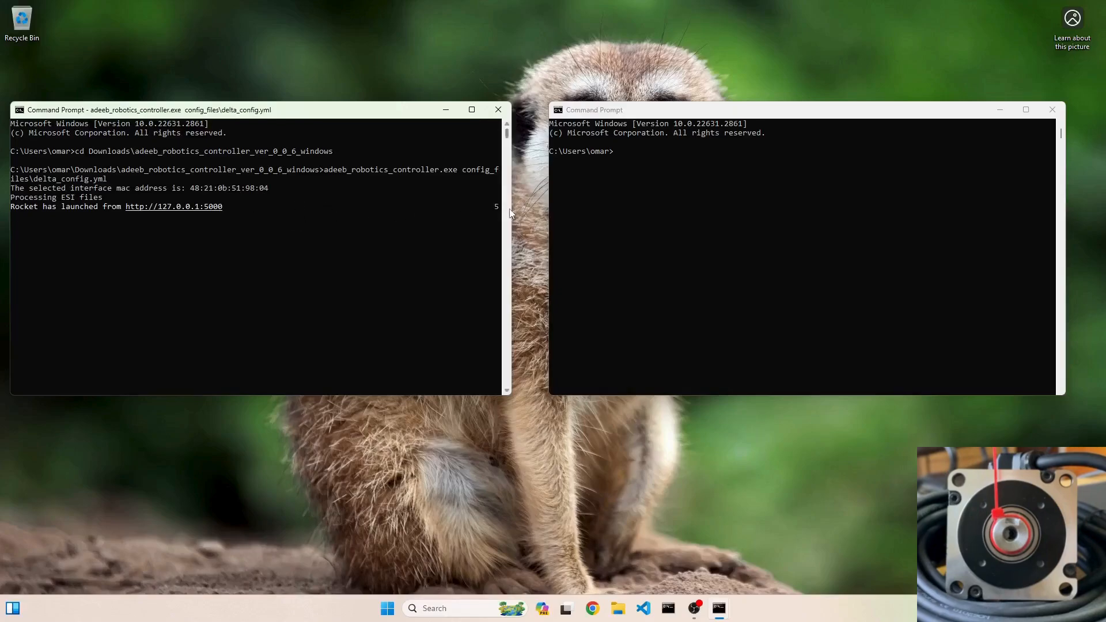
left_click_drag(511, 213, 532, 217)
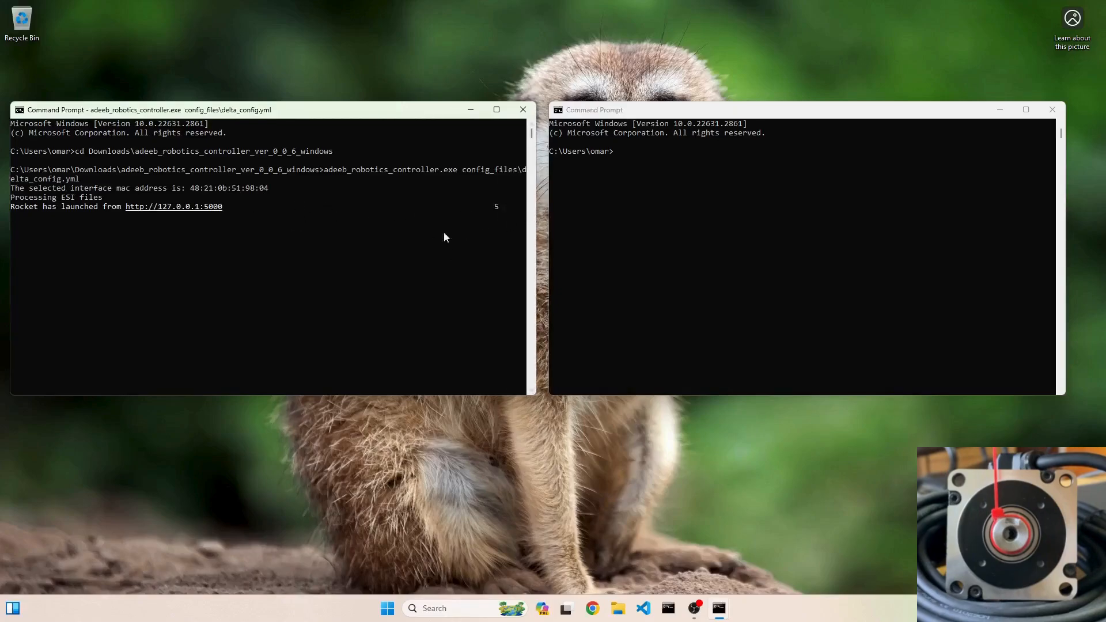
Step: In the second Command Prompt, change to the Downloads\adeeb_robotics_controller_ver_0_0_6_windows\python_scripts folder
left_click(767, 201)
type("cd")
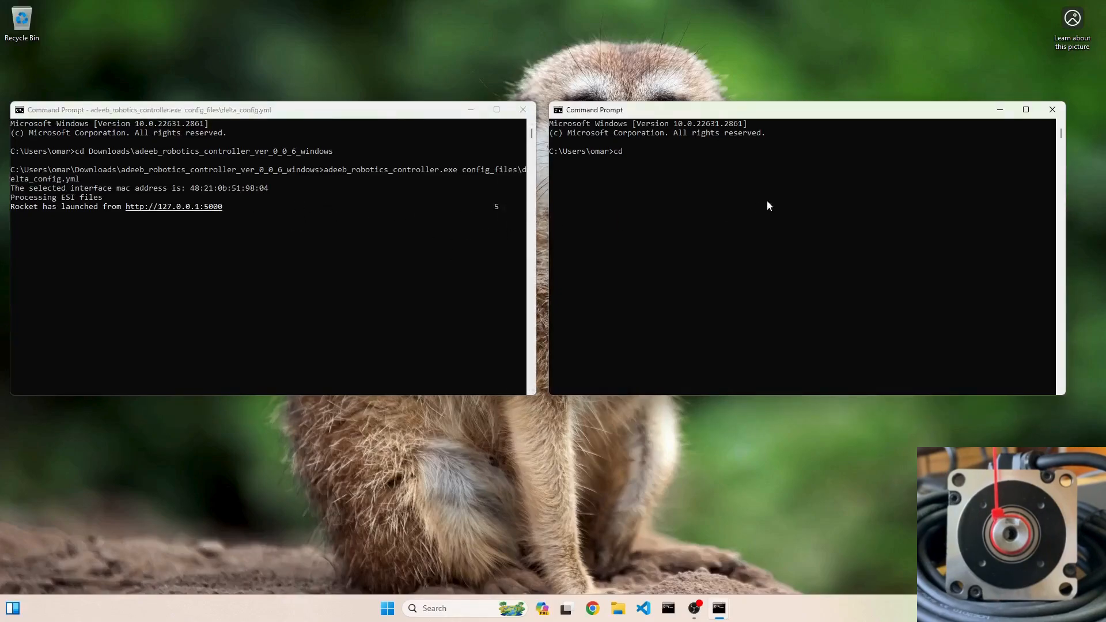
type(" Downloads\\ade")
key("Tab")
type("\\py")
key("Tab")
key("Return")
Step: Run pack_expo_demo.py with Python in the second Command Prompt
type("pytho")
type("n pac")
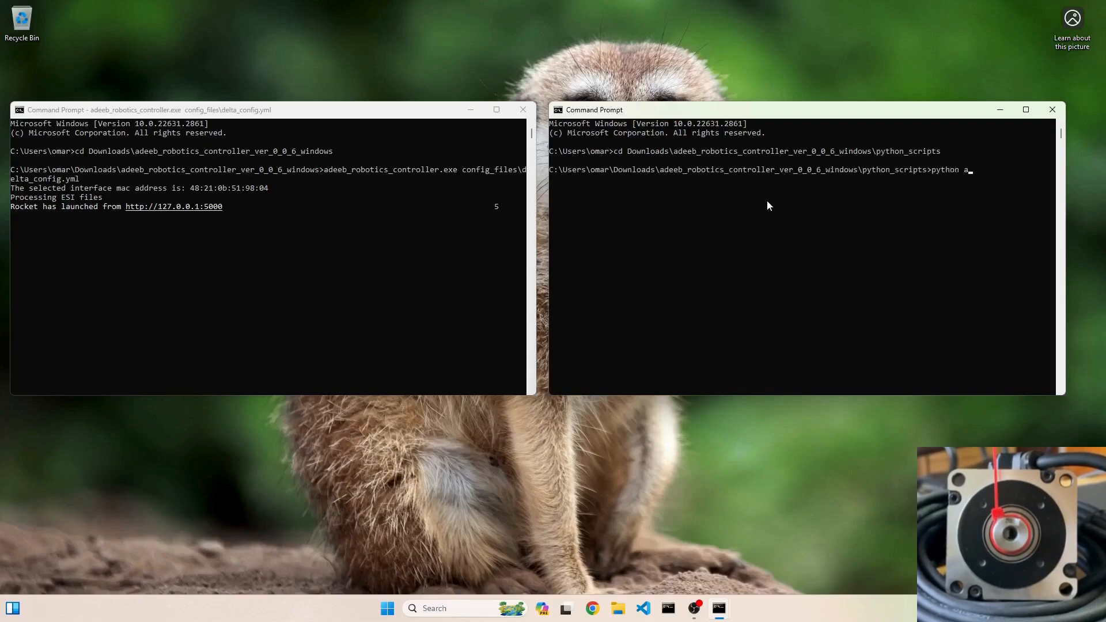
key("Tab")
key("Return")
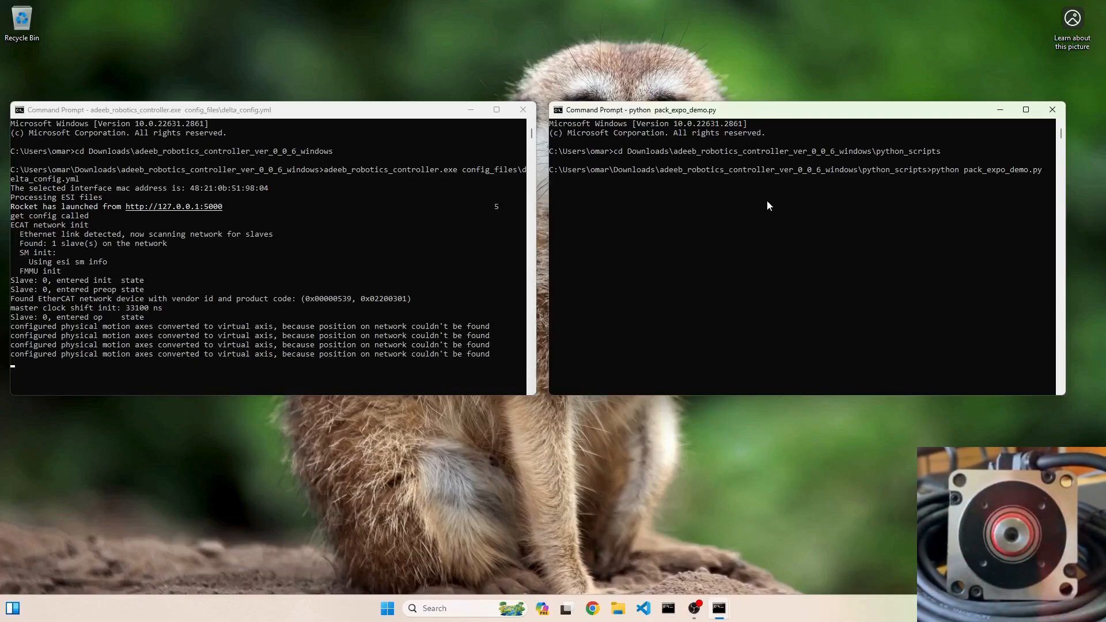
Step: Stop the running pack_expo_demo.py script, and shut down the controller in the other Command Prompt
left_click(809, 243)
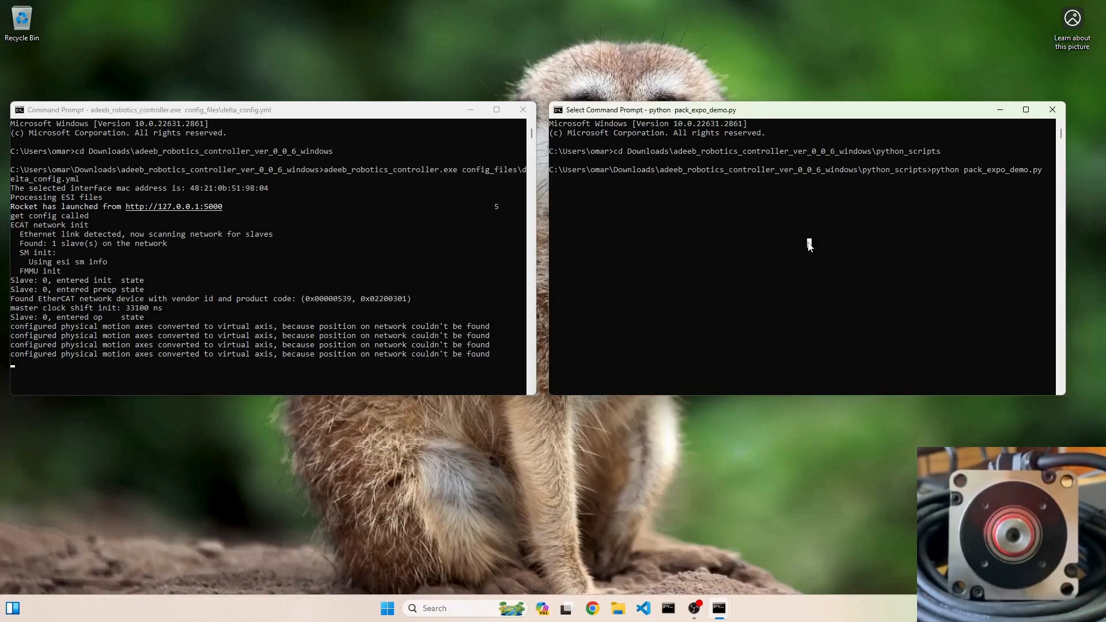
key("ctrl+c")
key("ctrl+c")
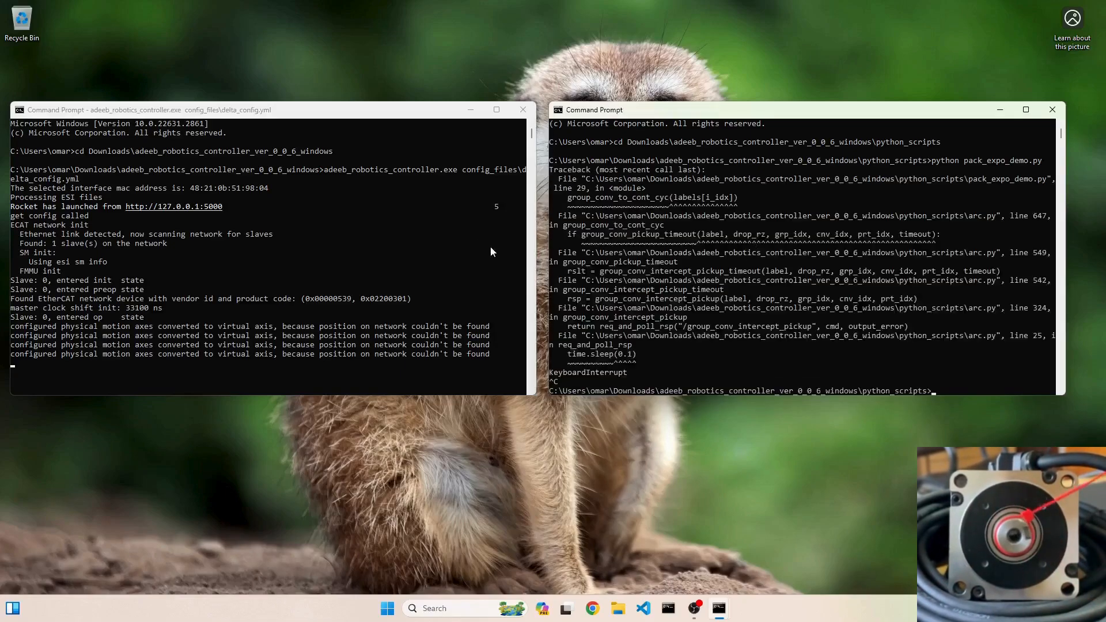
left_click(468, 236)
key("ctrl+c")
Step: Switch to Visual Studio Code, set the first axis's gear_ratio to 1 in delta_config.yml, save it and leave the editor
left_click(643, 608)
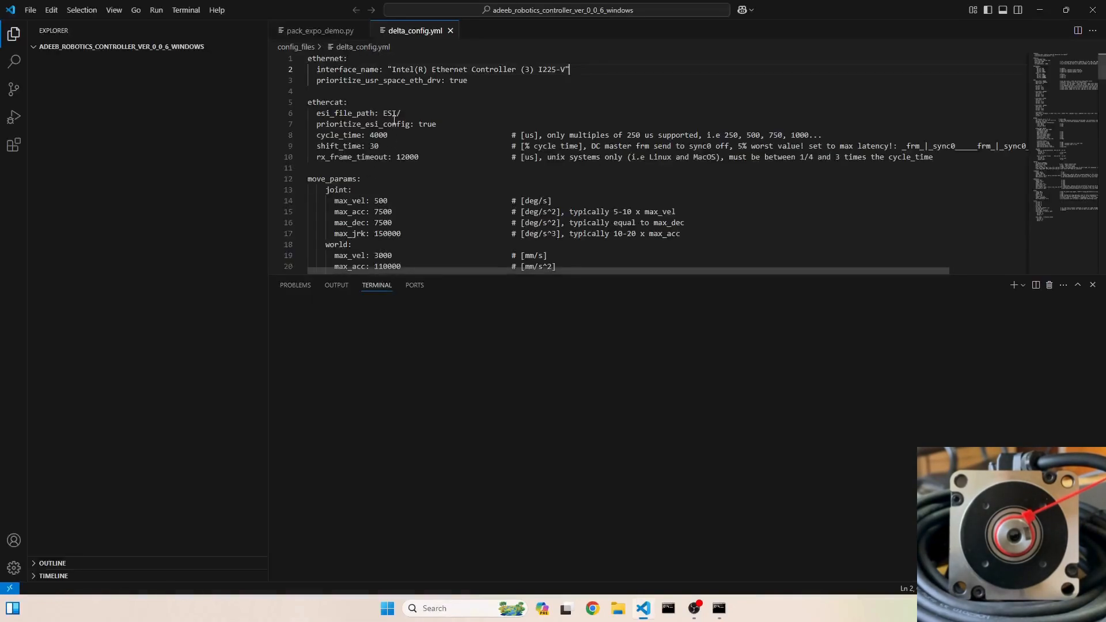
scroll(368, 202, "down", 6)
double_click(383, 171)
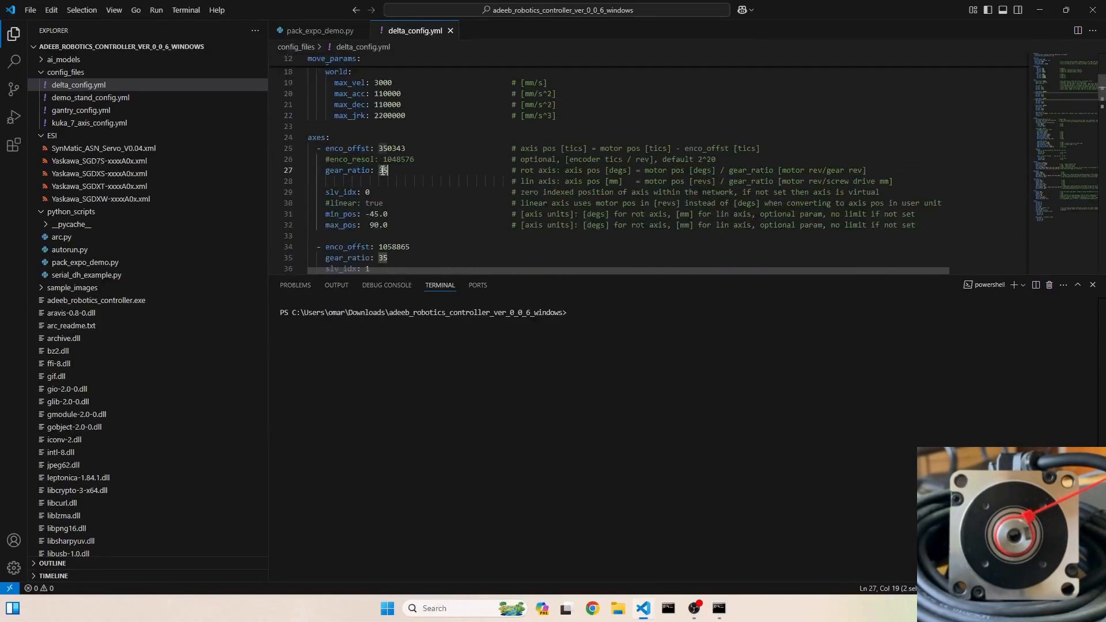
type("1")
left_click(481, 171)
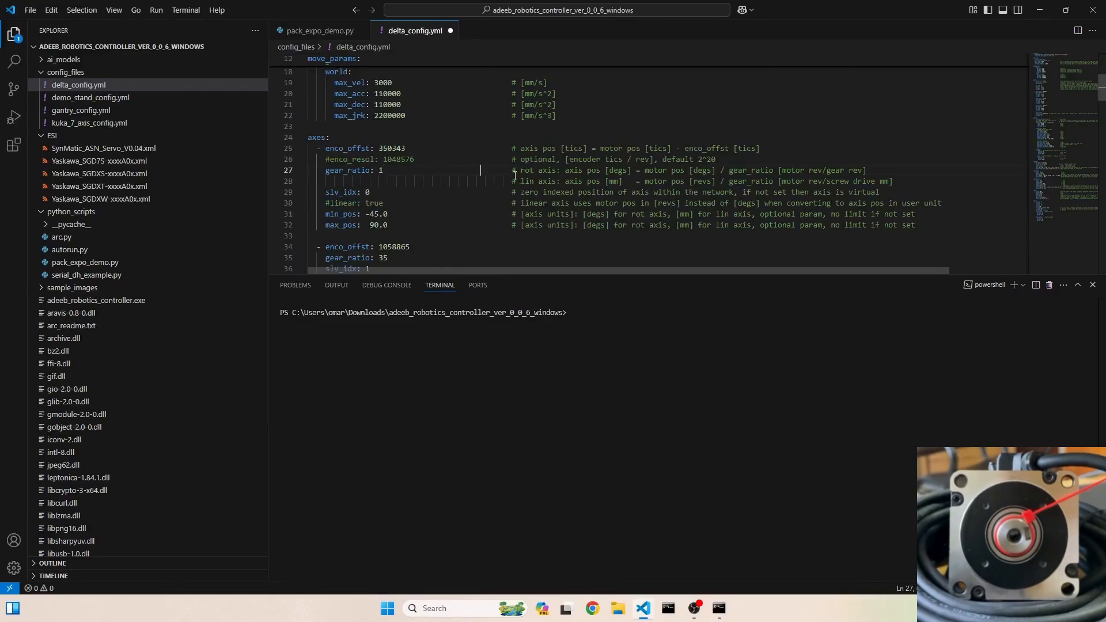
key("ctrl+s")
left_click(1095, 10)
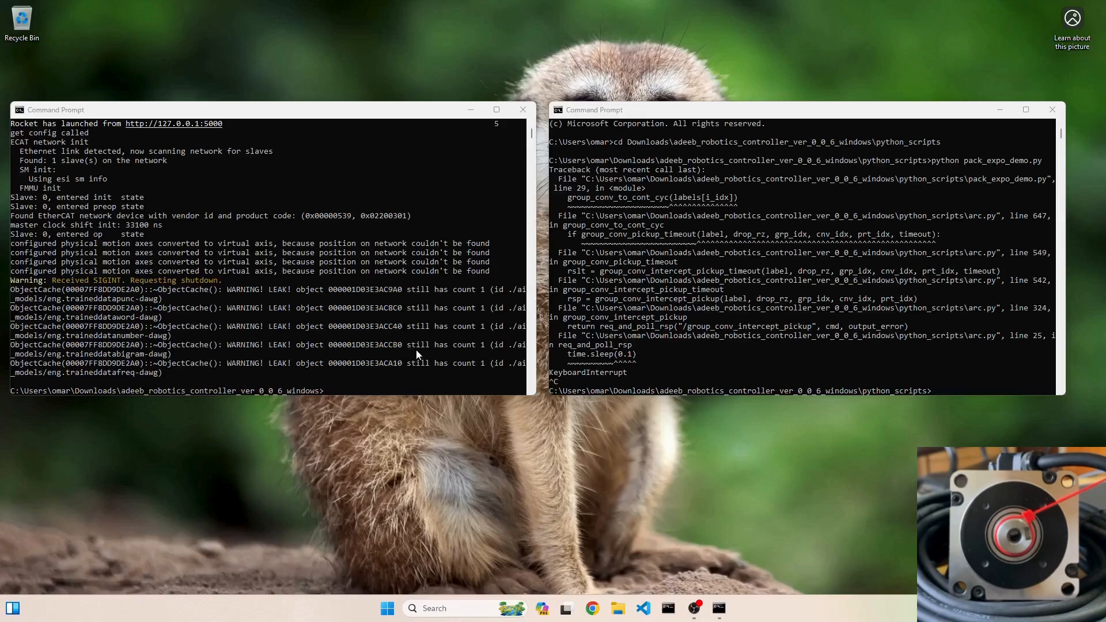
Step: Rerun the controller with config_files\delta_config.yml, and rerun pack_expo_demo.py in the second Command Prompt
left_click(389, 347)
key("Up")
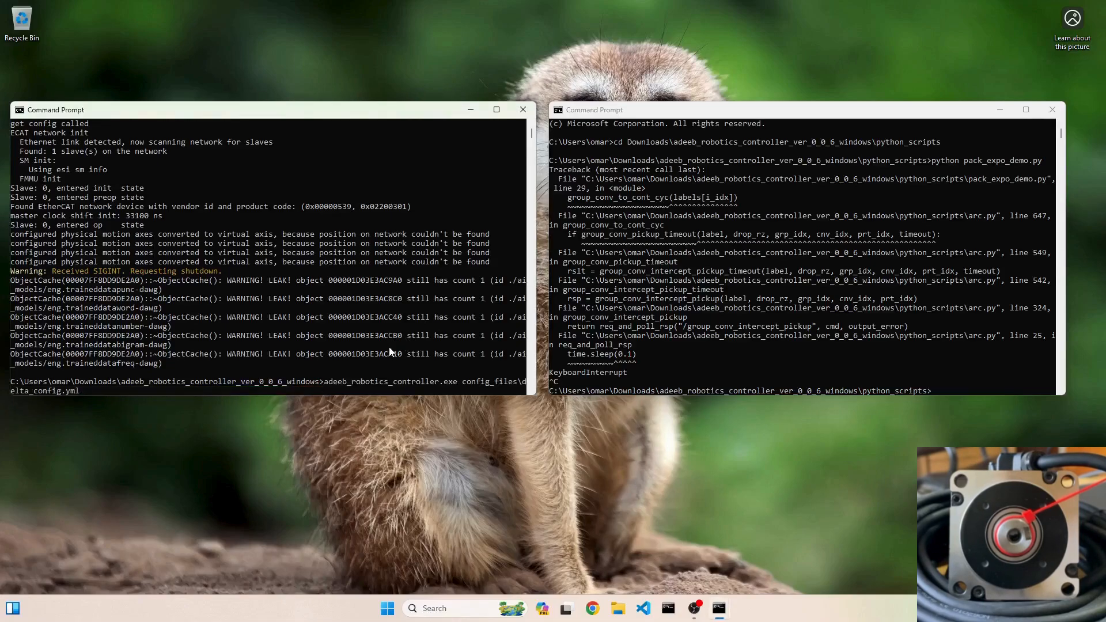
key("Return")
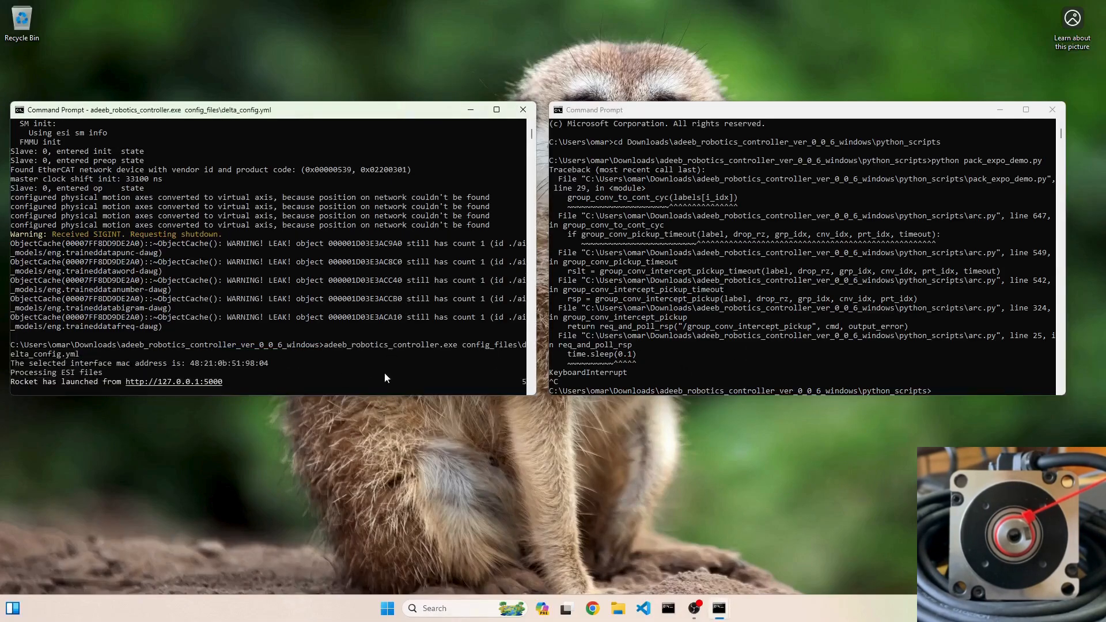
left_click(837, 374)
key("Up")
key("Return")
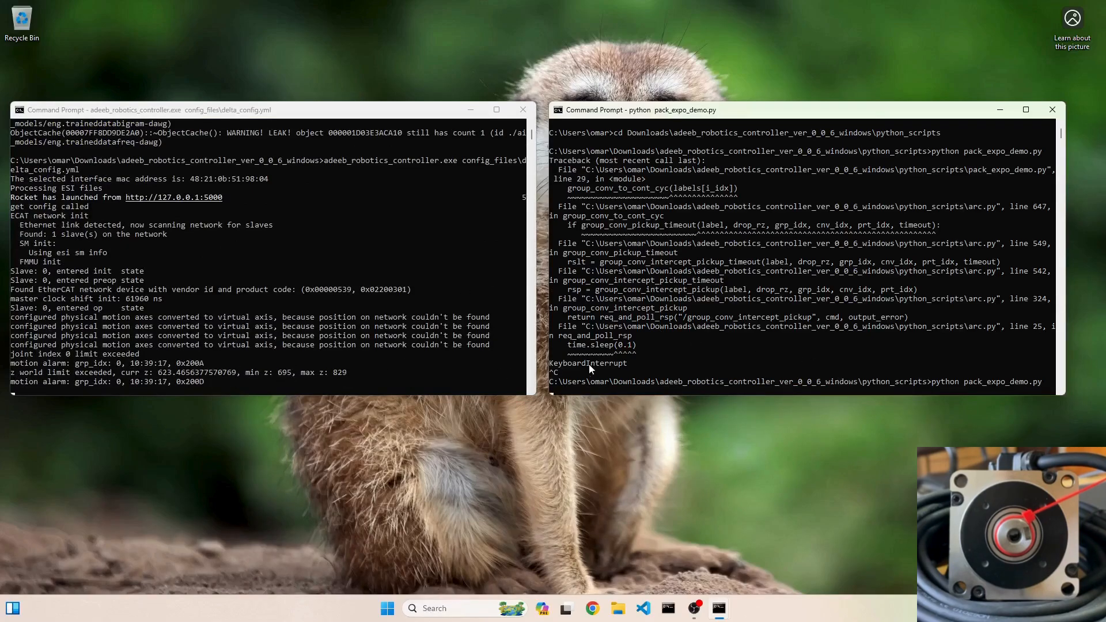
Step: Interrupt both the demo script and the controller in their Command Prompt windows
key("ctrl+c")
left_click(438, 361)
key("ctrl+c")
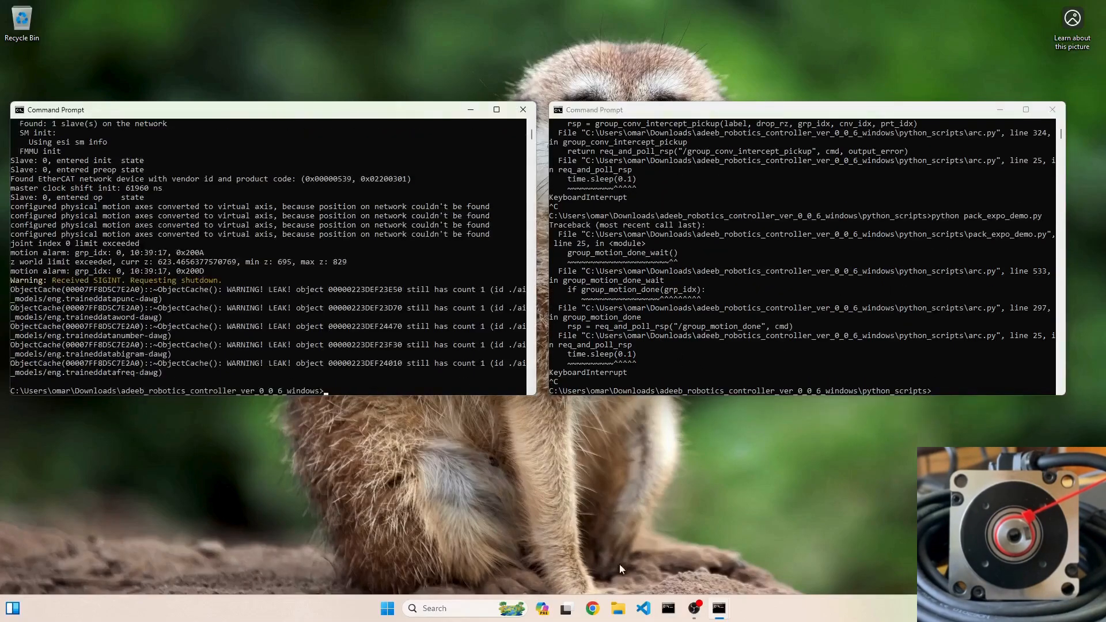
Step: Switch to Visual Studio Code, set the first axis's enco_offst to 0 in delta_config.yml, save it and leave the editor
left_click(643, 609)
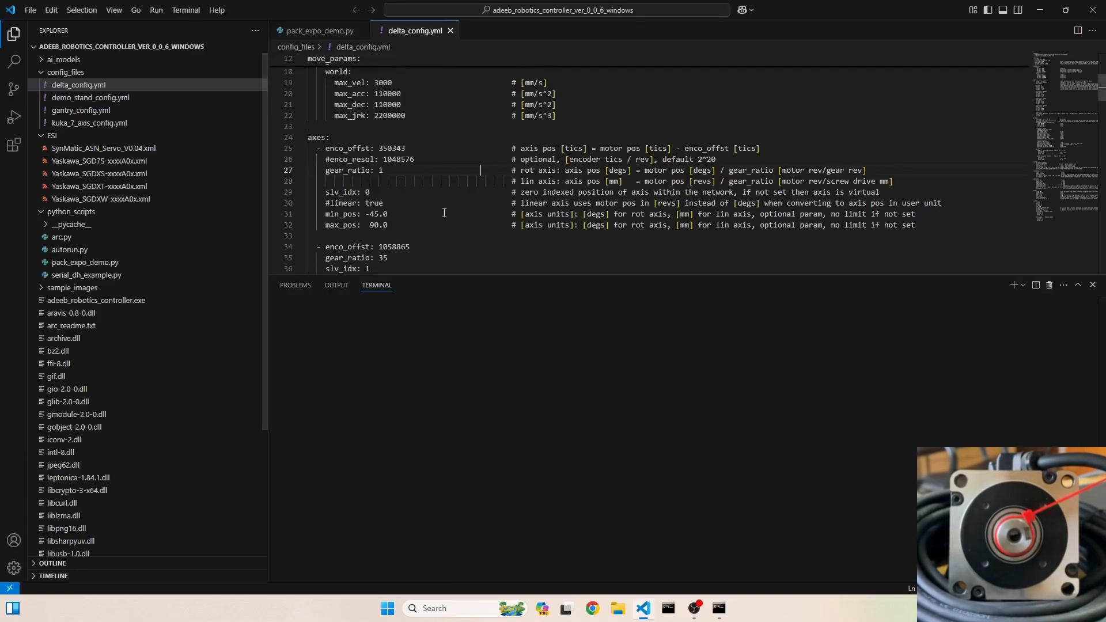
double_click(393, 148)
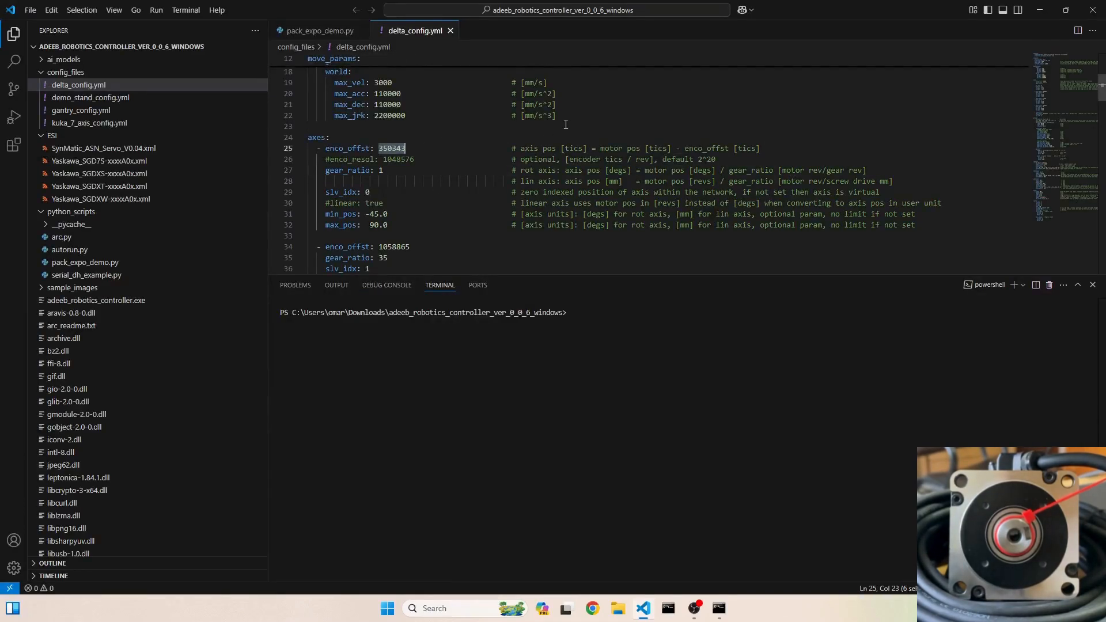
type("0")
key("ctrl+s")
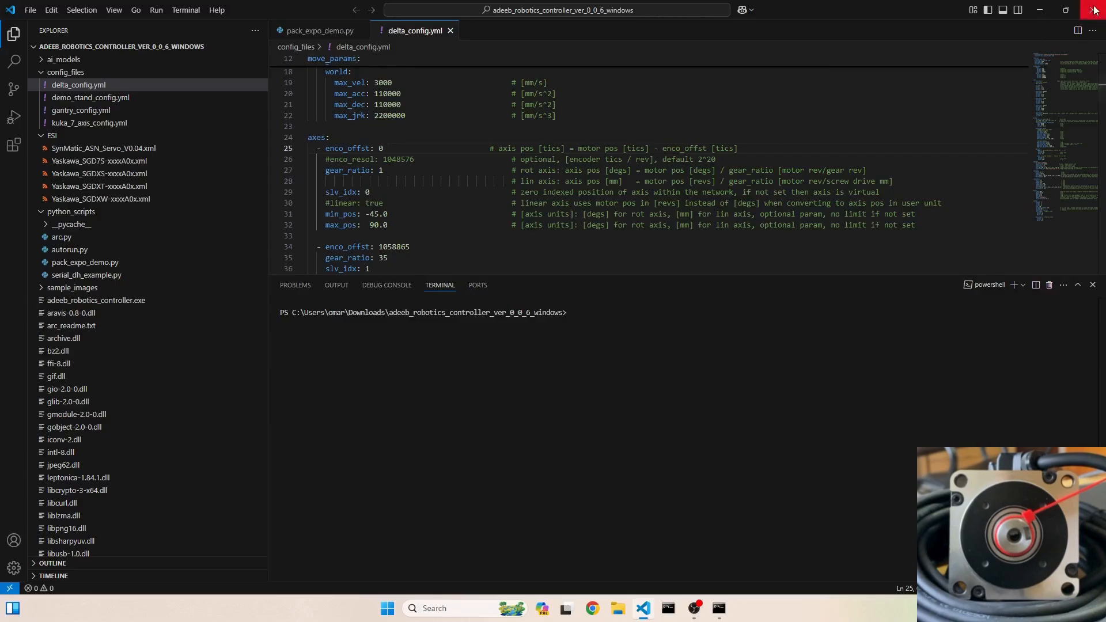
left_click(1040, 9)
Step: Launch the controller again with config_files\delta_config.yml, and start pack_expo_demo.py again in the second Command Prompt
key("Up")
key("Return")
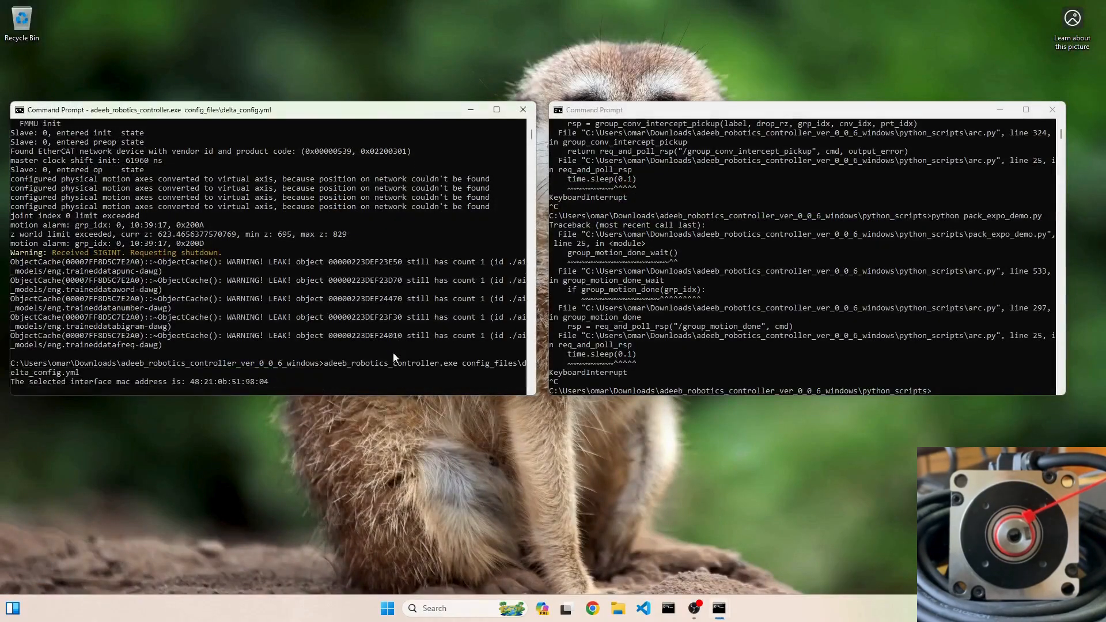
key("Up")
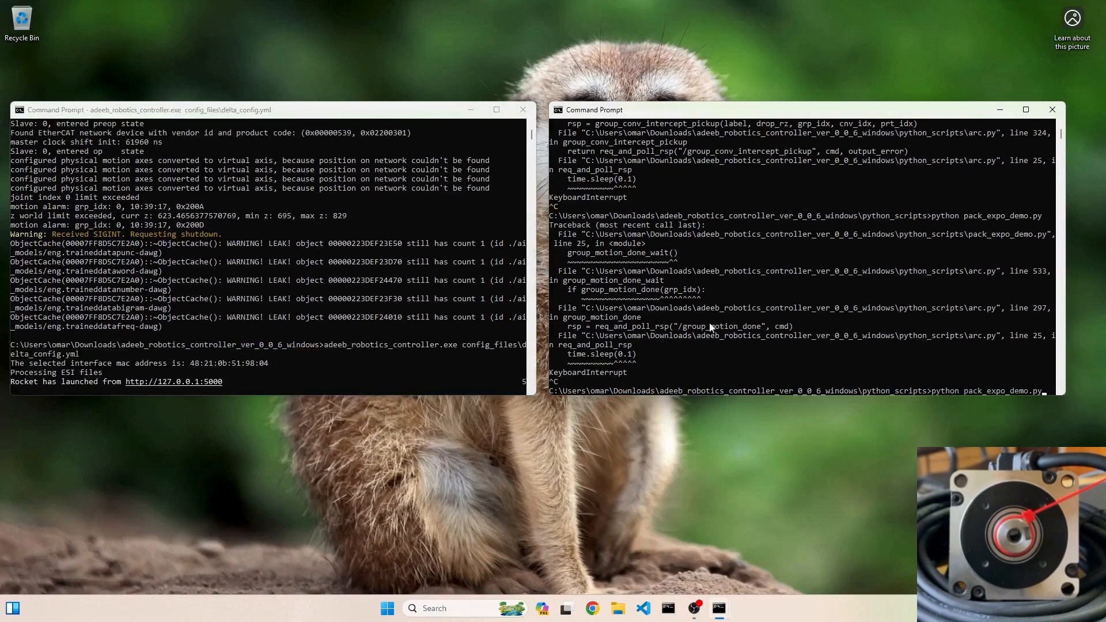
key("Return")
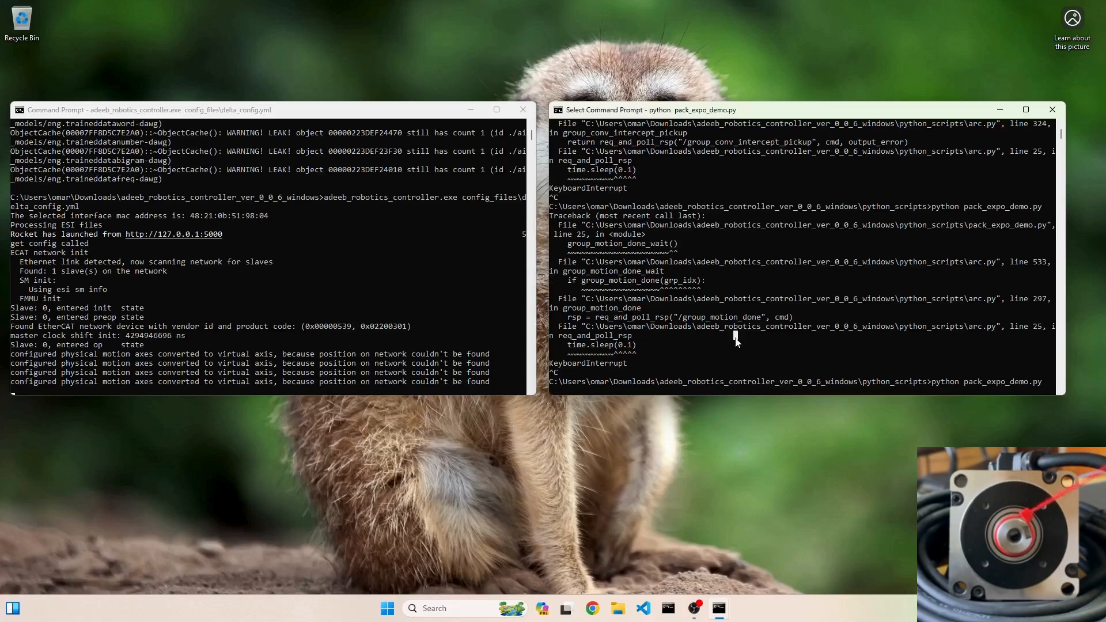
Step: Stop pack_expo_demo.py and shut down the controller
key("ctrl+c")
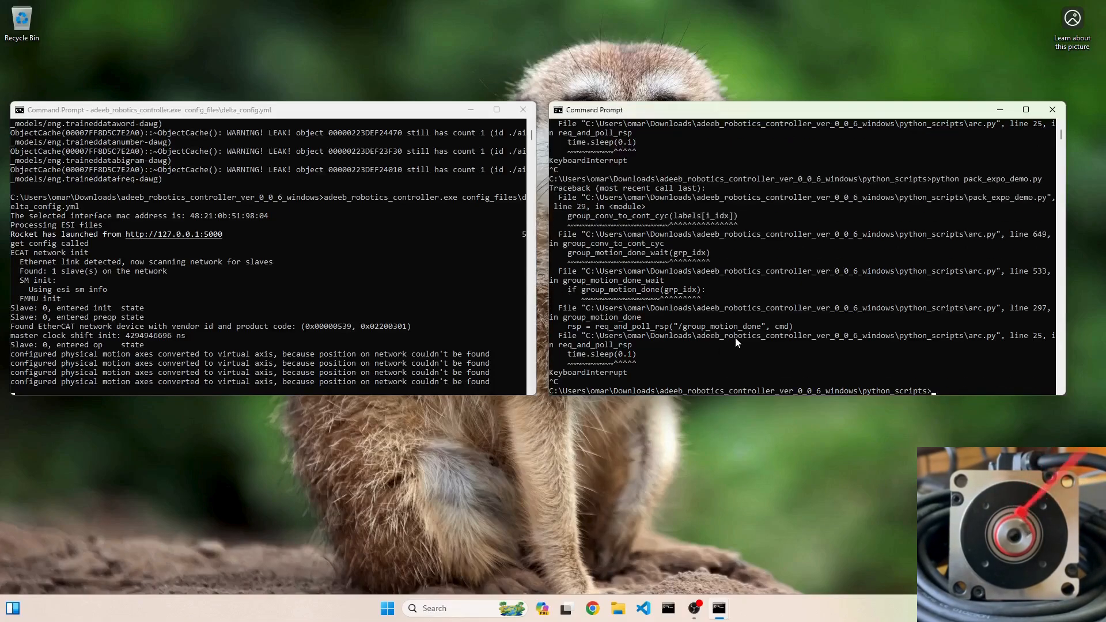
left_click(402, 328)
key("ctrl+c")
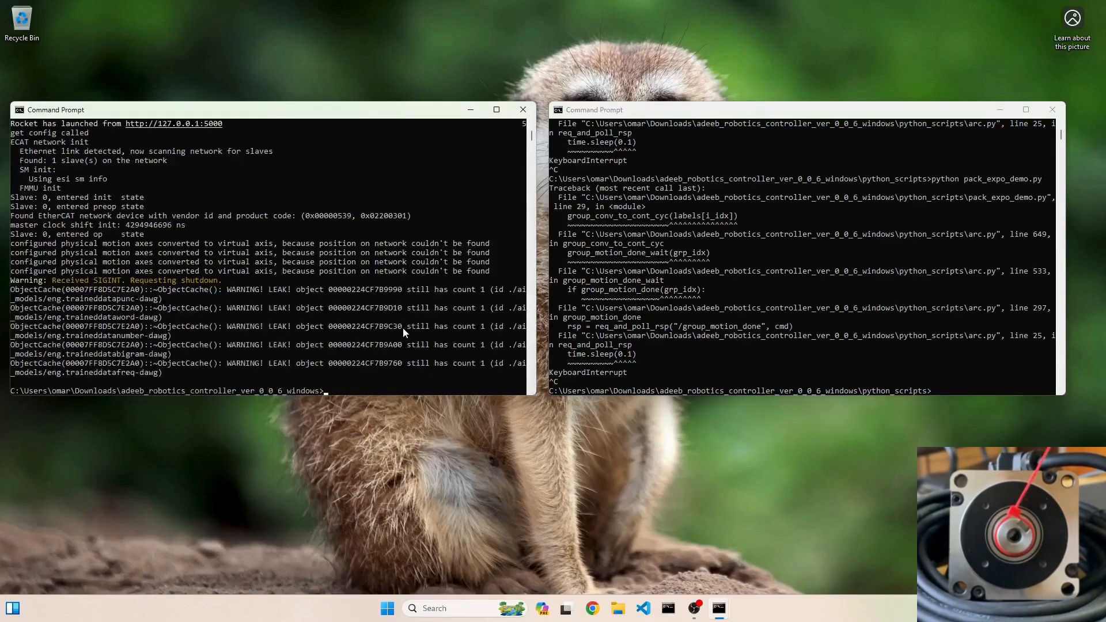